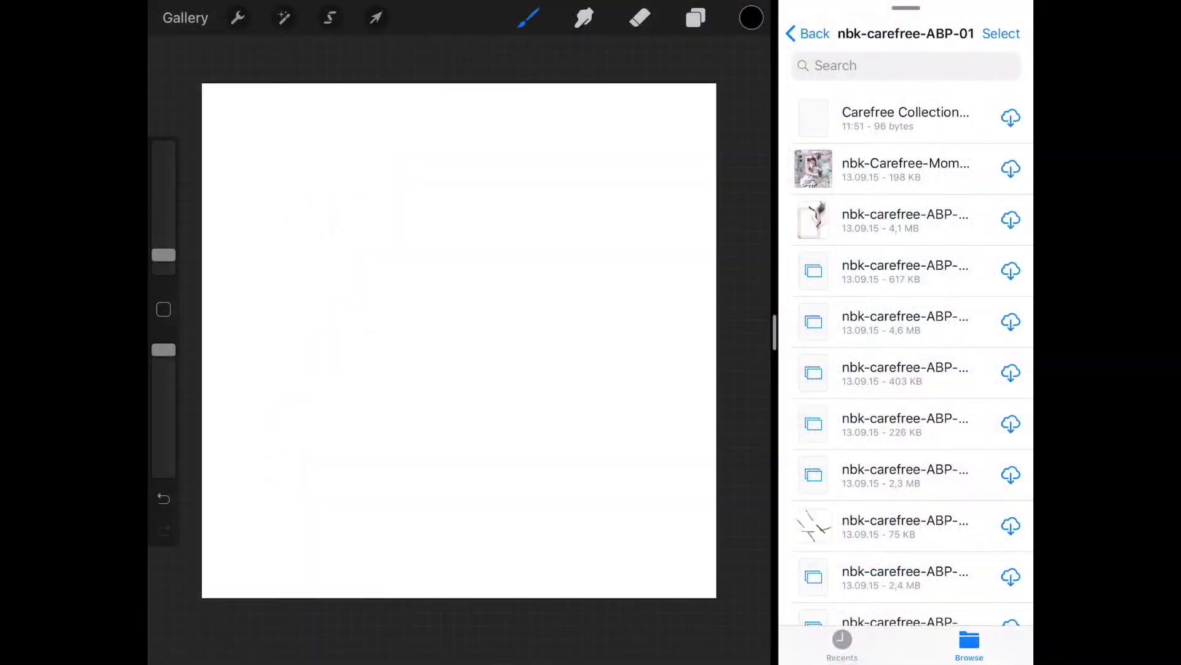
Drop the grungy circular frame texture onto the canvas and move it into the upper half
scroll(905, 357, down, 8)
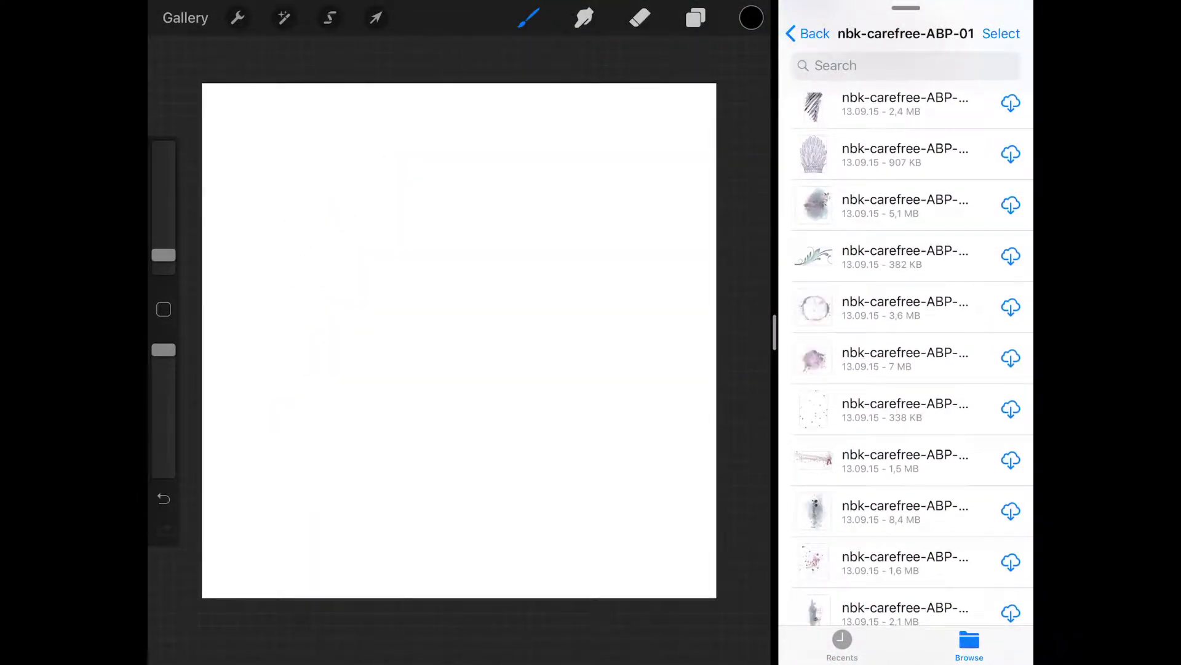
scroll(904, 356, down, 4)
drag(904, 449, 575, 345)
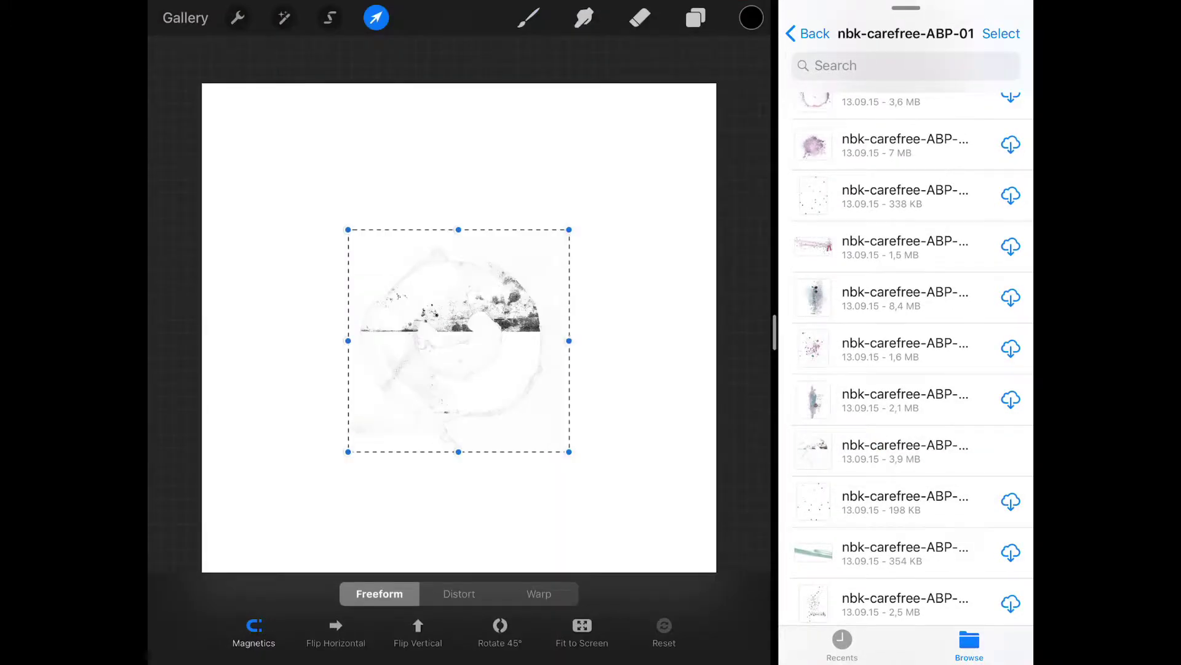
drag(453, 341, 459, 207)
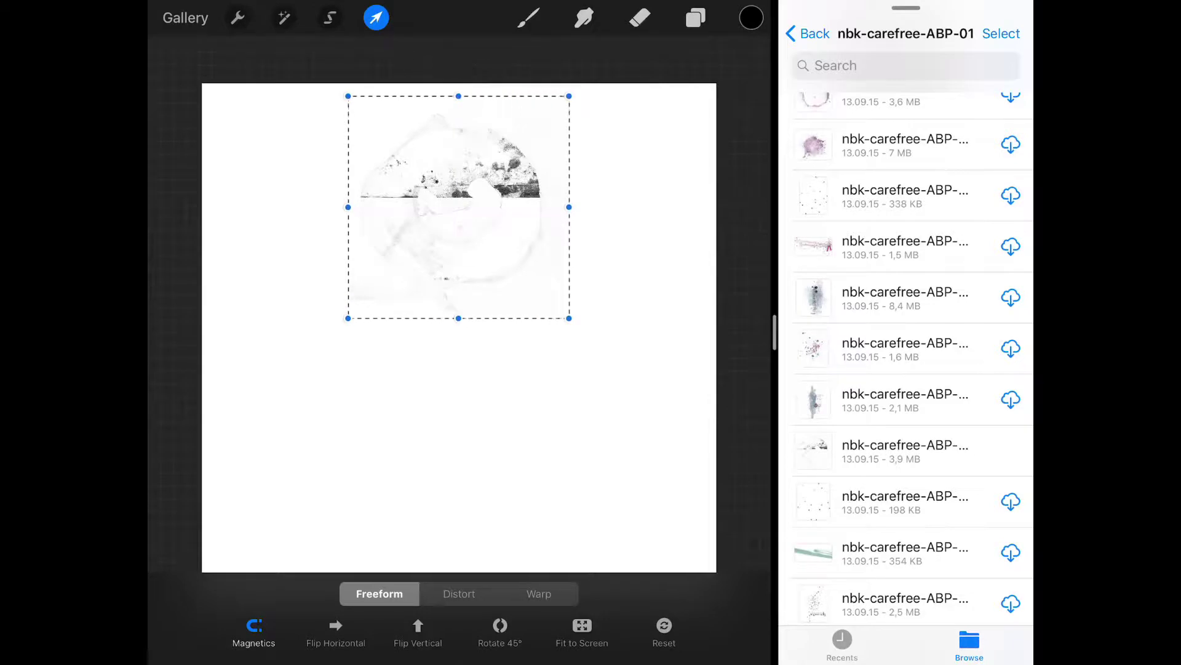
click(904, 297)
click(529, 18)
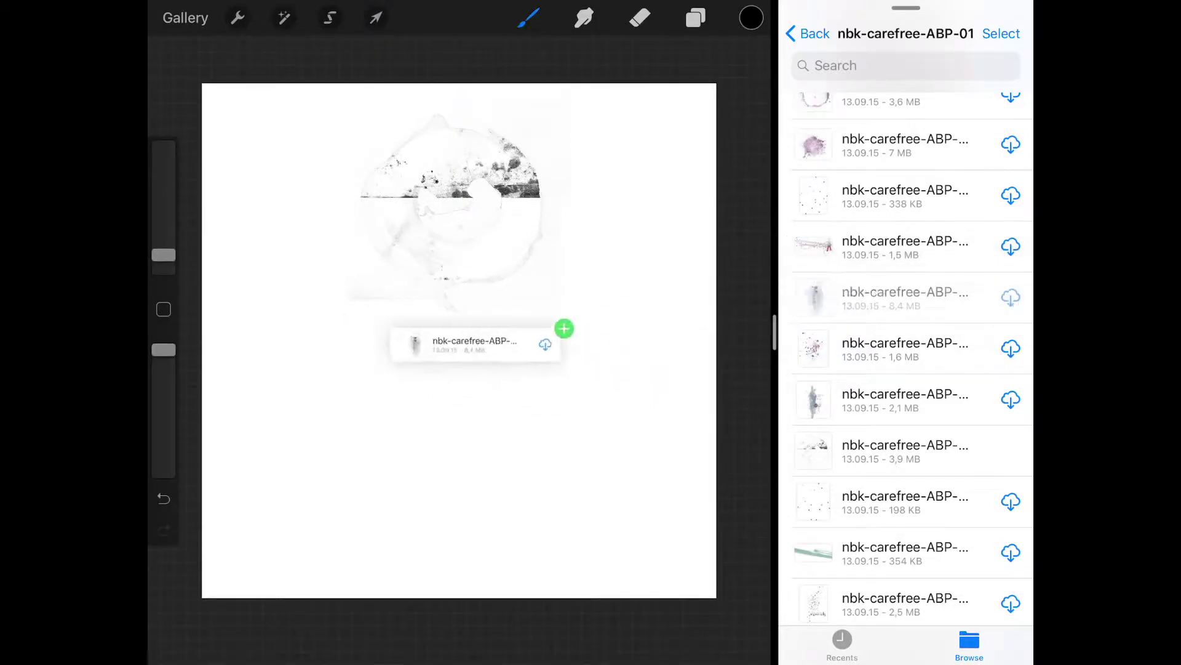
Place the blue berry cluster with vertical LIVE THE MOMENT text, nudged up-right over the frame
drag(905, 297, 474, 345)
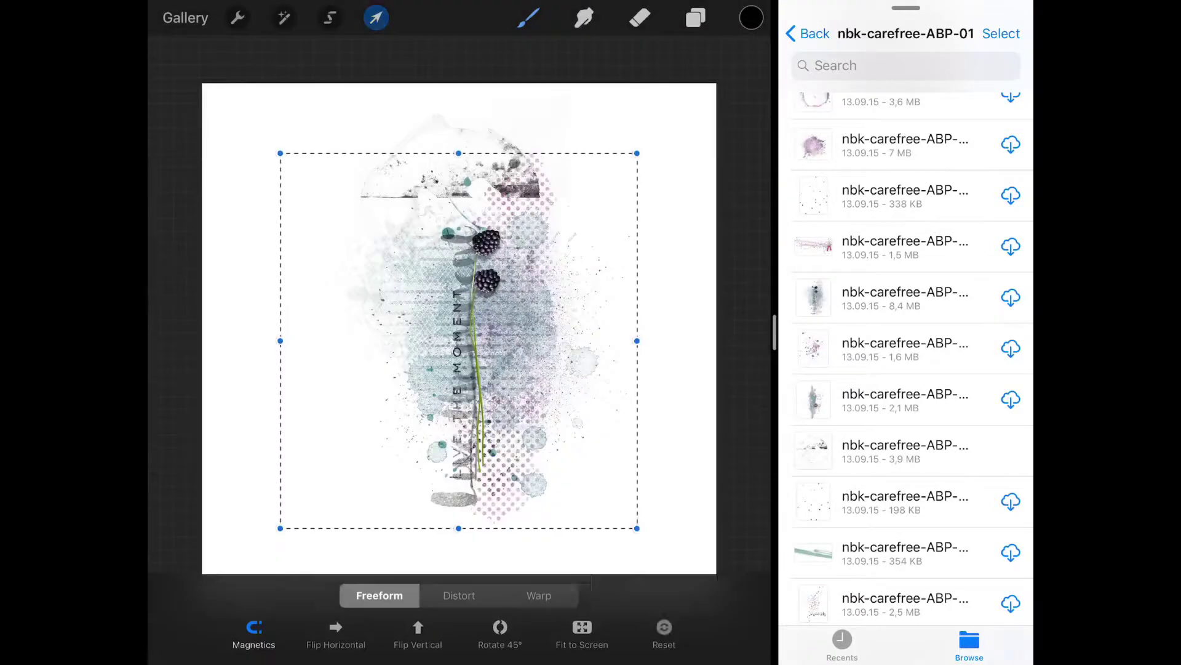
mouse_move(447, 354)
mouse_down()
mouse_move(465, 336)
mouse_move(455, 328)
mouse_up()
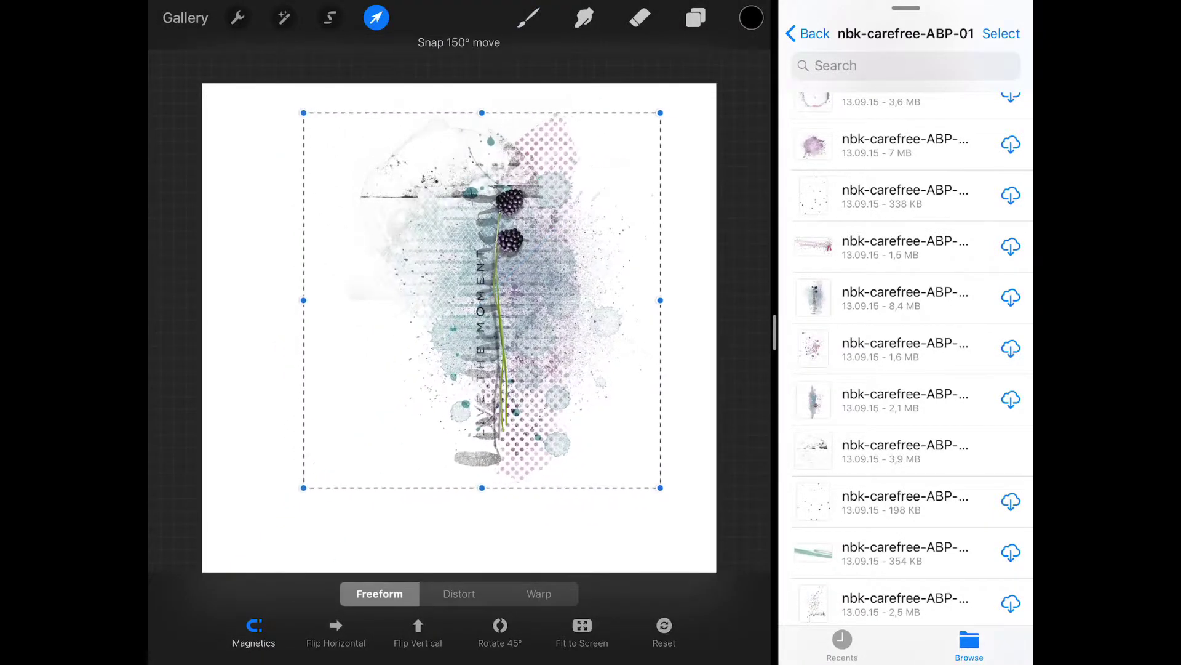
click(528, 17)
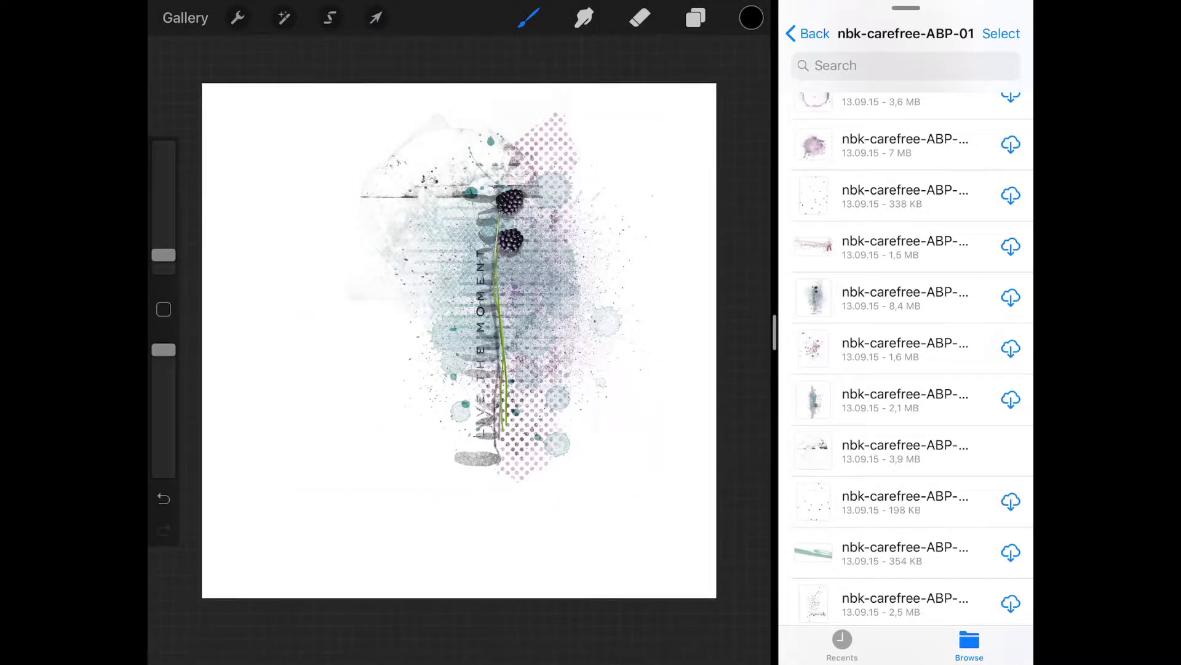
scroll(911, 357, down, 5)
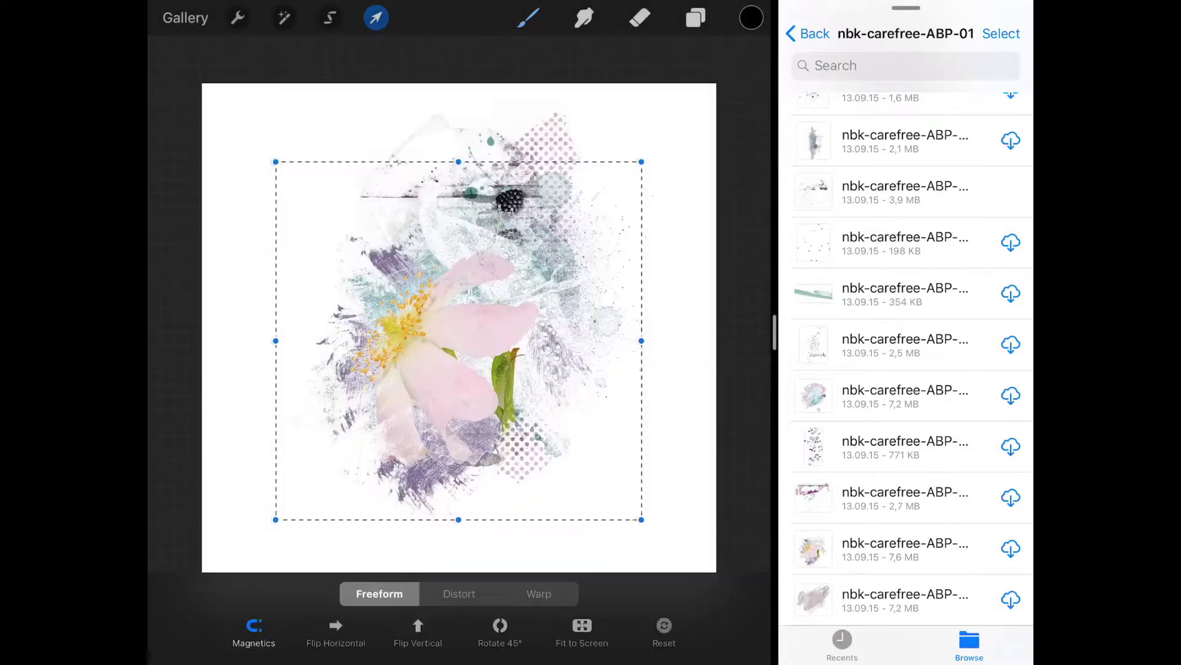
Position the pink flower with purple strokes and move its layer beneath the berry cluster
drag(452, 341, 454, 341)
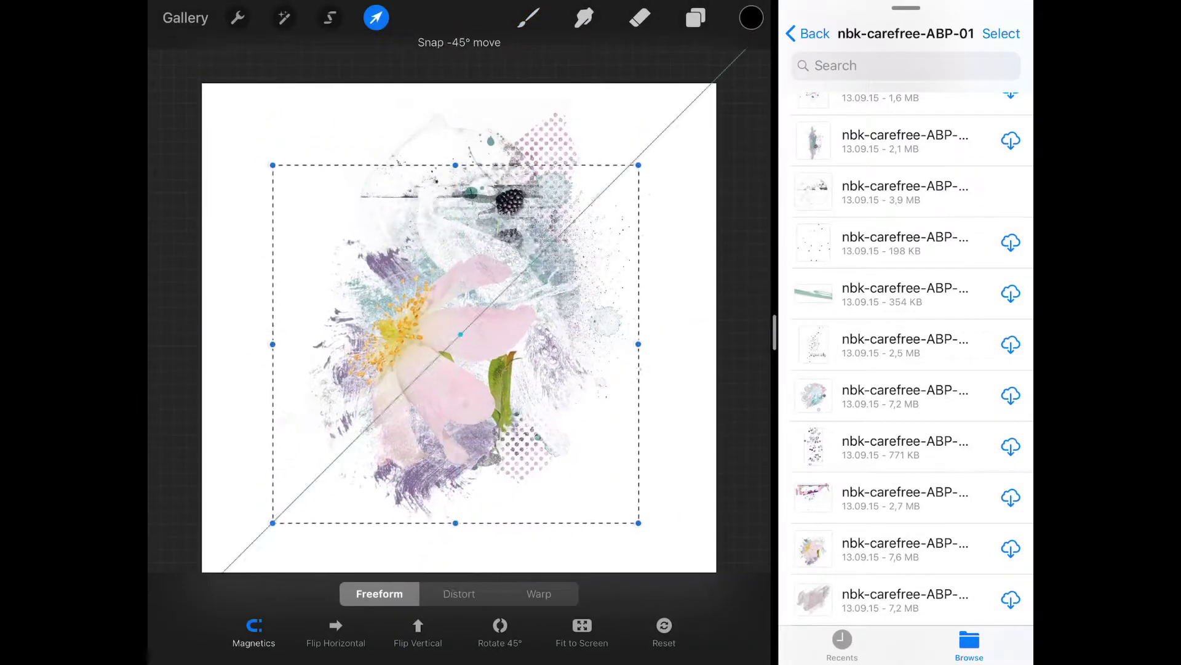
click(695, 17)
mouse_move(591, 108)
mouse_down()
mouse_move(567, 150)
mouse_move(590, 163)
mouse_up()
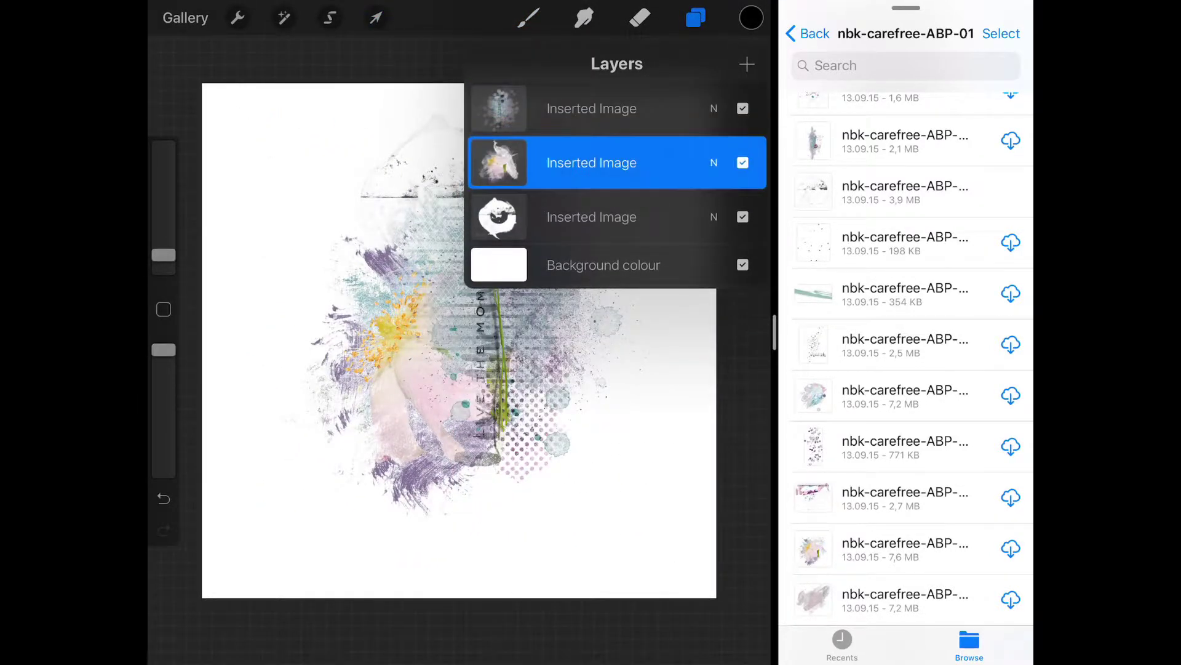
click(528, 17)
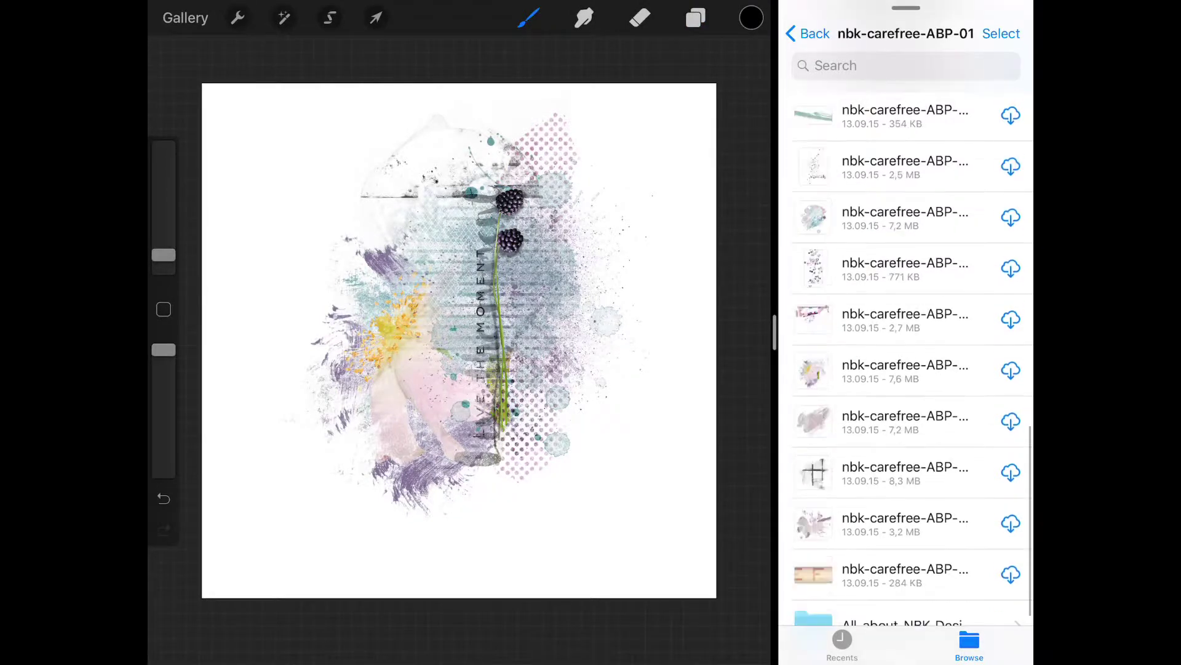
scroll(911, 370, down, 4)
drag(904, 447, 535, 441)
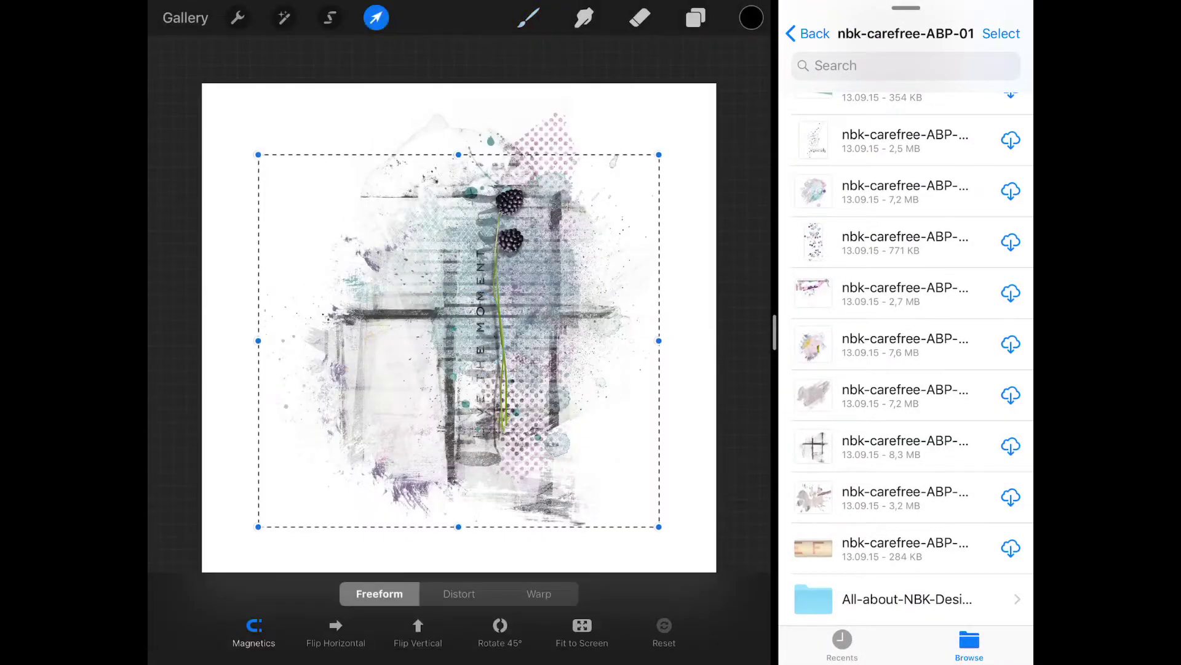
Move the grey grid texture to the lower right and set its layer to Linear Burn
mouse_move(518, 398)
mouse_down()
mouse_move(478, 360)
mouse_move(457, 365)
mouse_move(497, 396)
mouse_up()
click(696, 17)
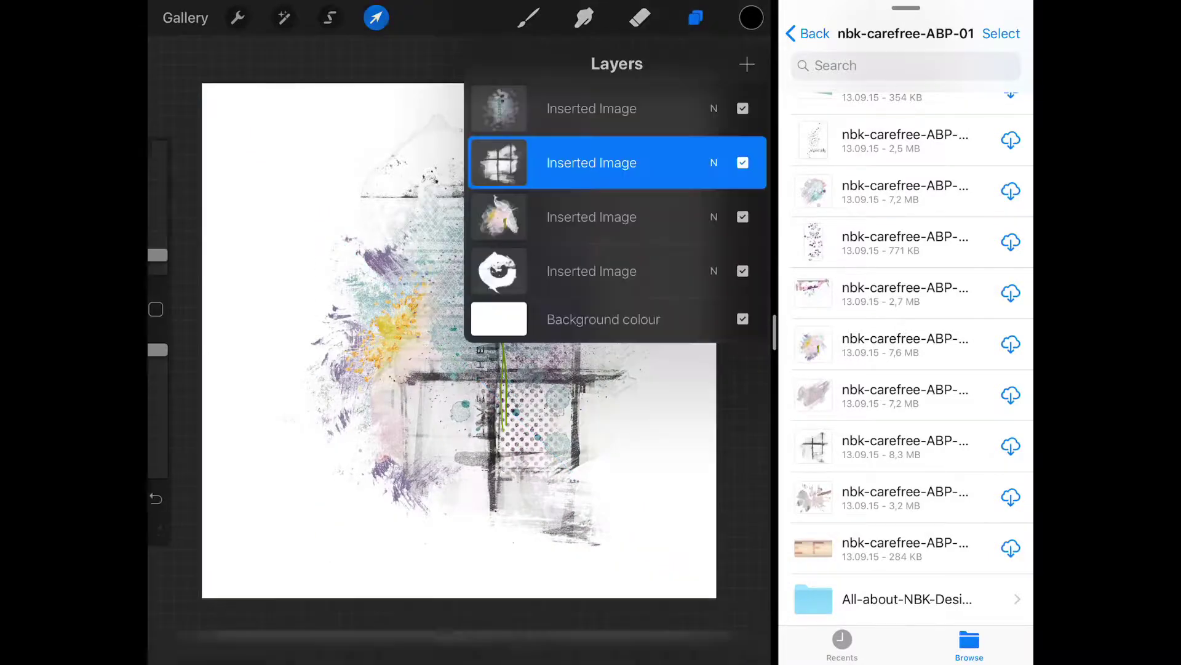
click(713, 162)
click(527, 345)
click(714, 162)
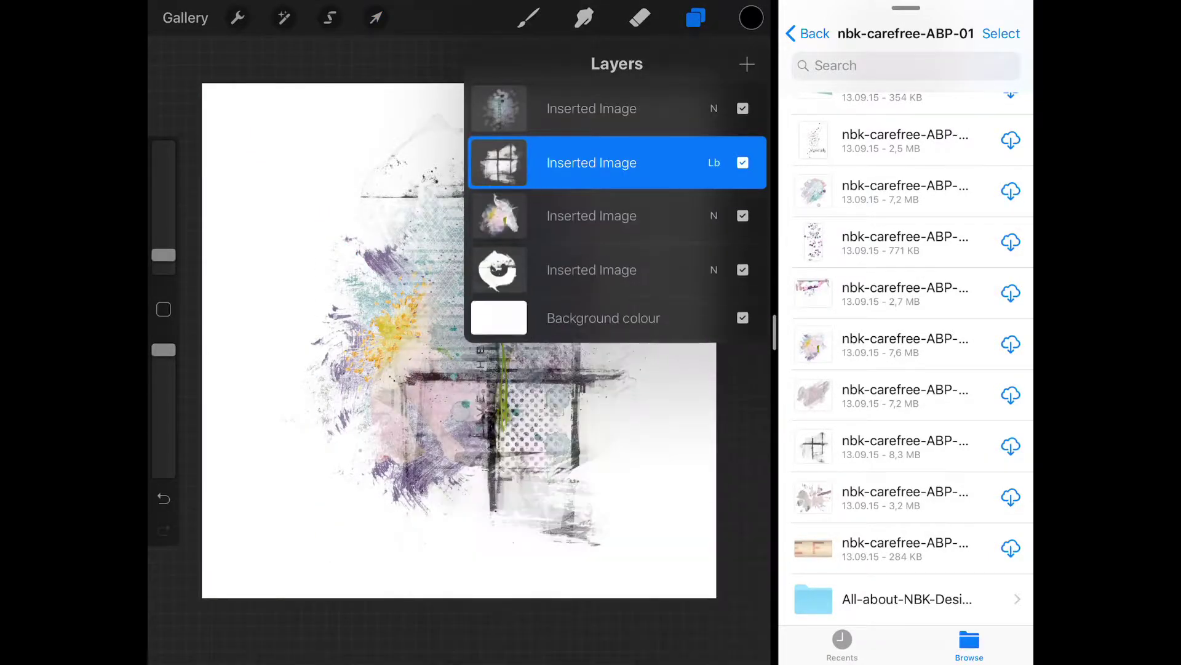
click(528, 17)
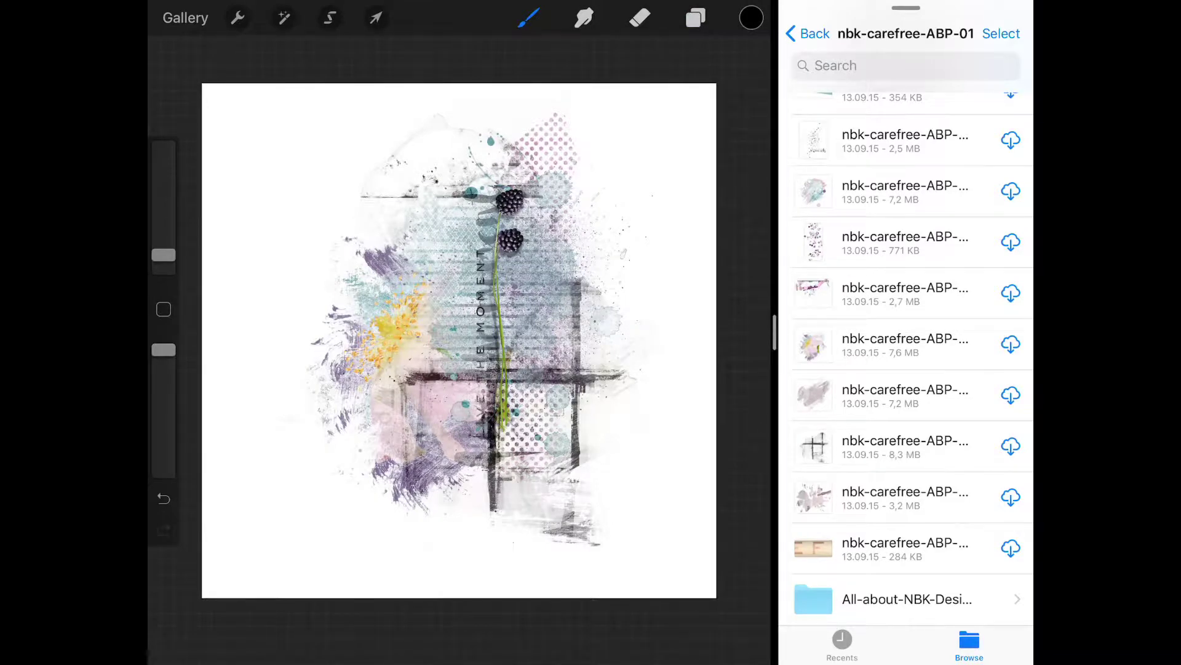
Open the nbk-carefree-WA folder in Files and browse its word art as thumbnails
click(807, 34)
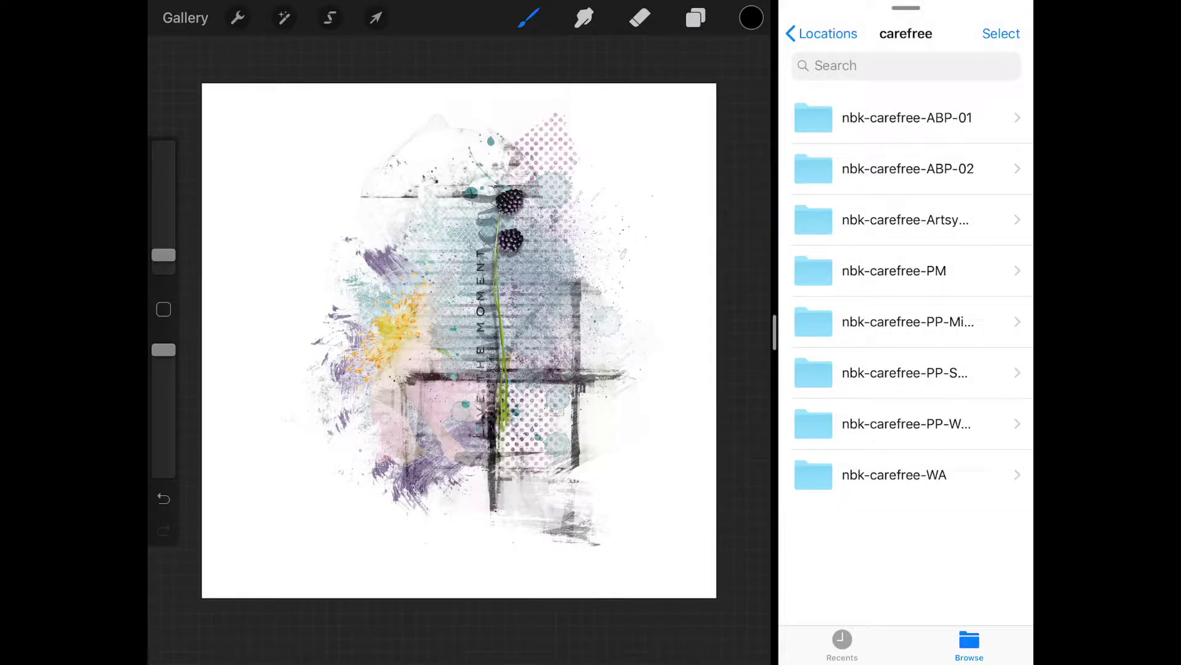
click(896, 475)
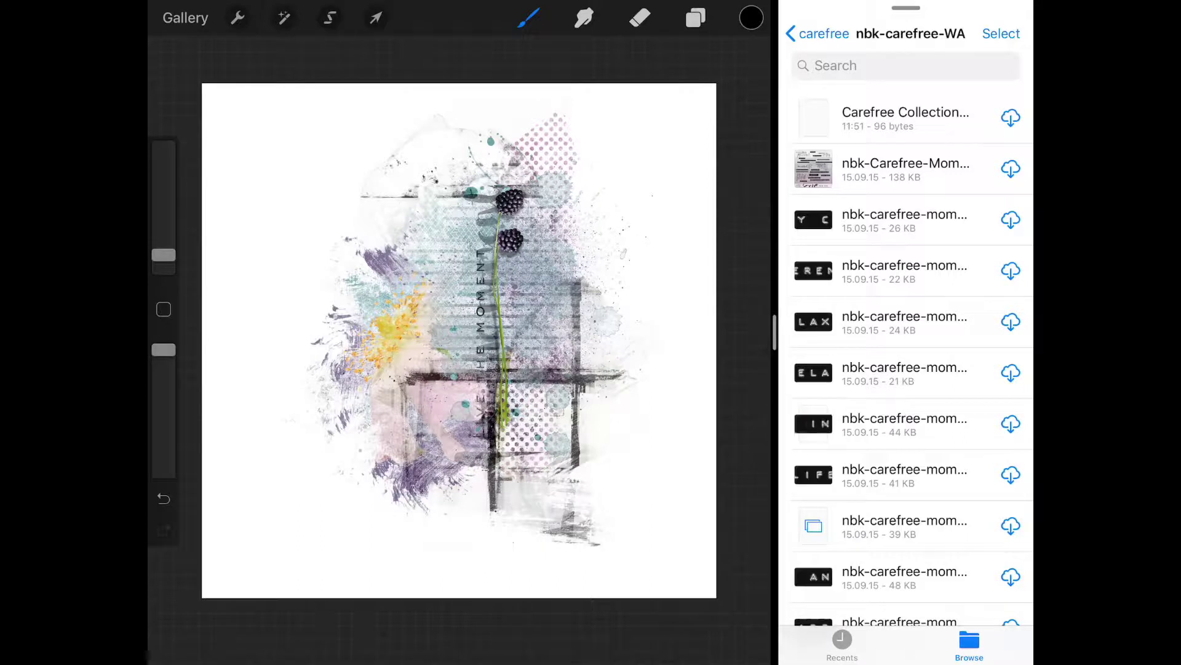
scroll(906, 357, down, 5)
scroll(906, 356, down, 3)
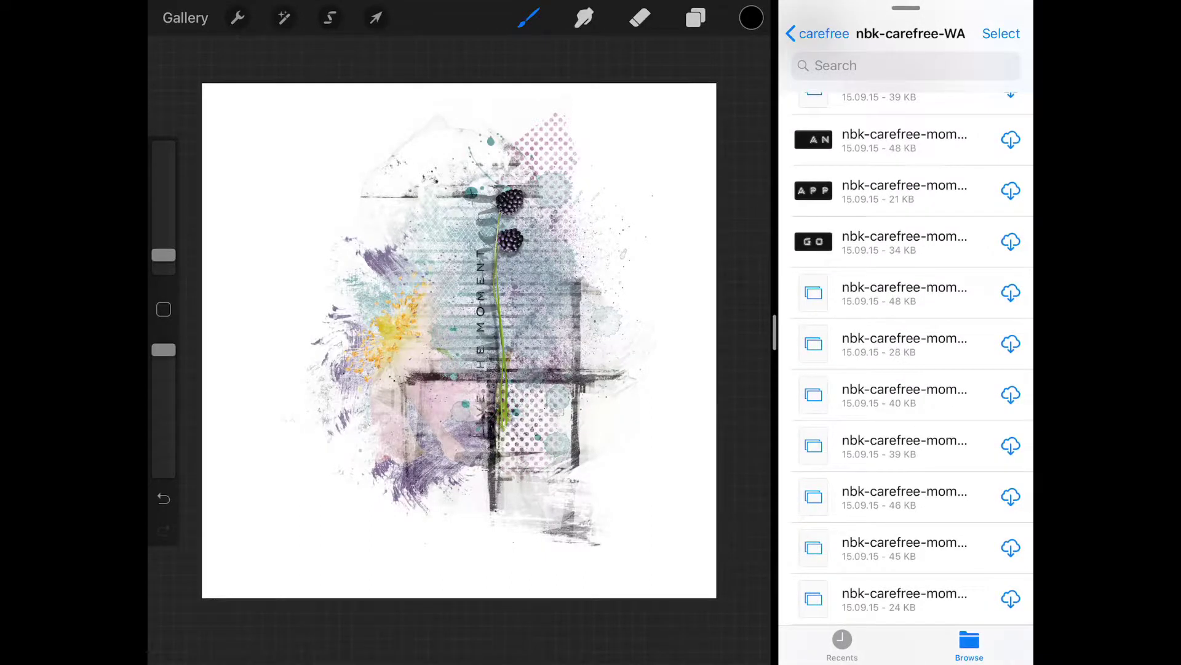
scroll(906, 356, up, 3)
scroll(906, 357, up, 5)
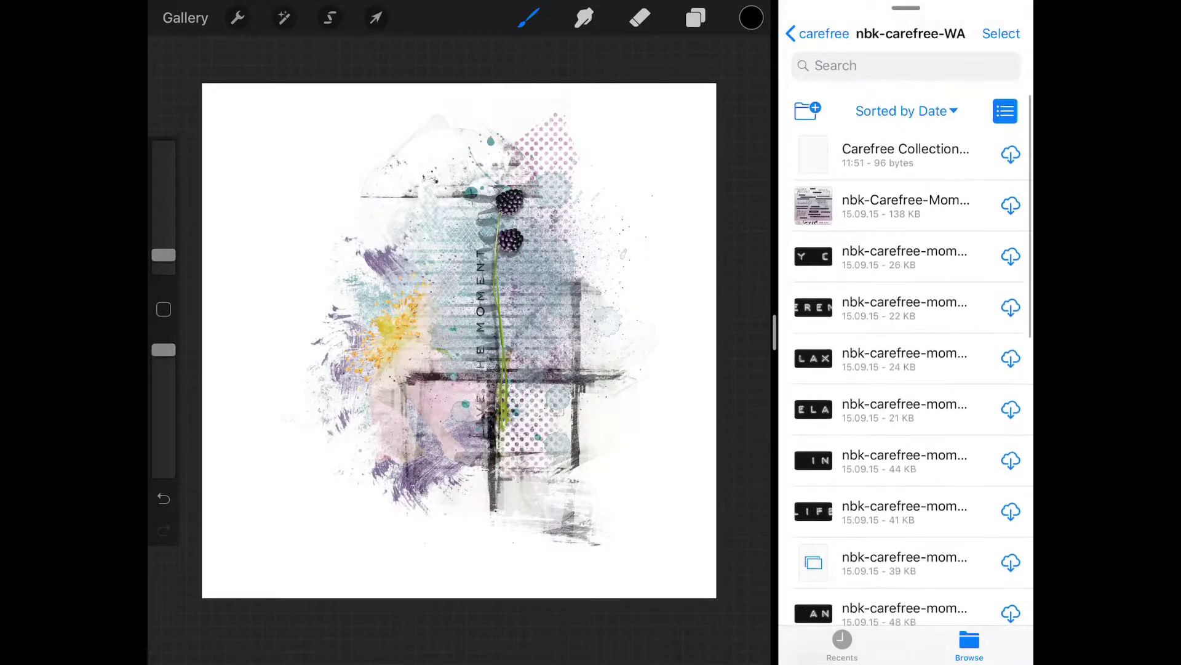
click(1005, 111)
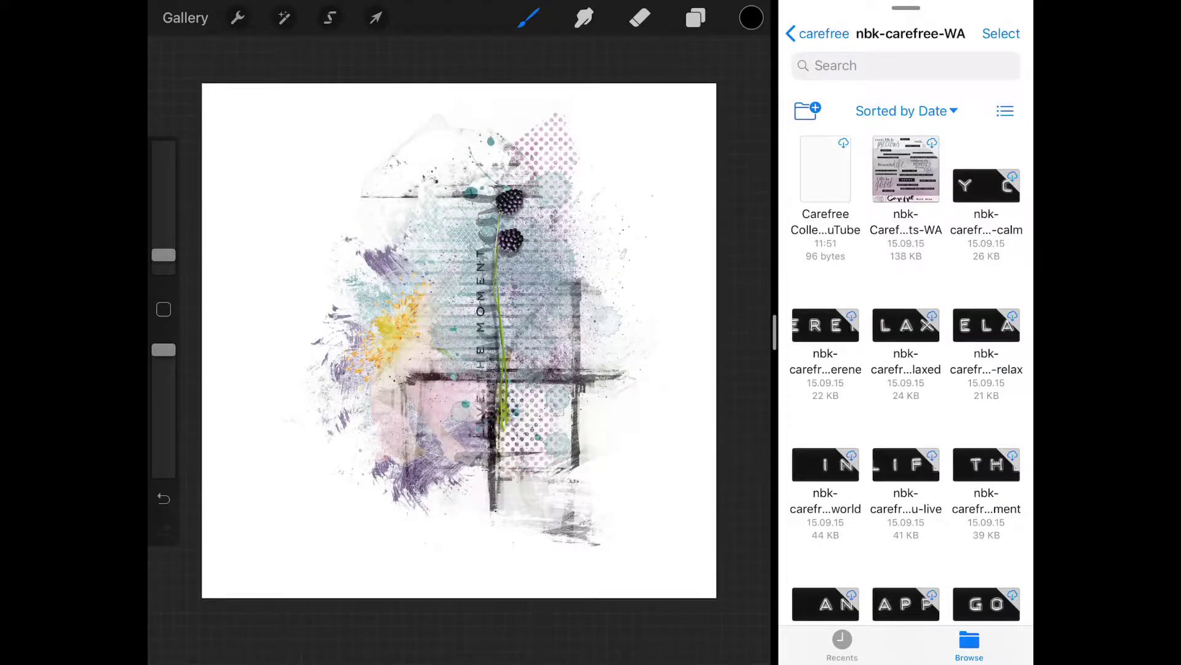
scroll(907, 356, down, 10)
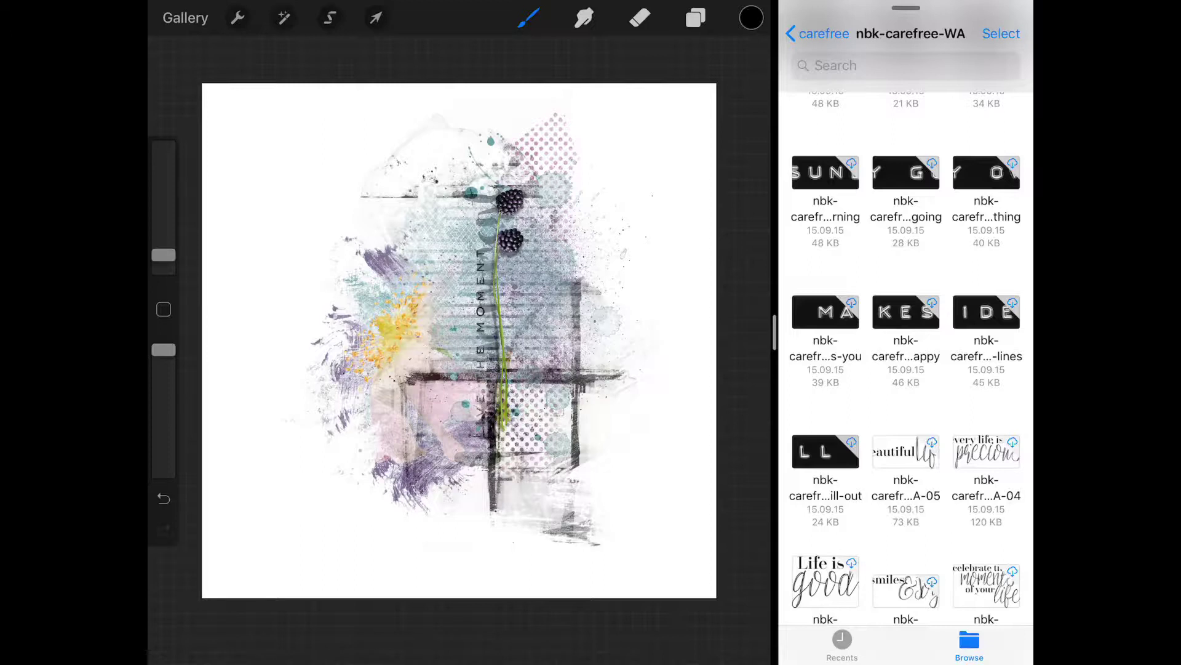
Drop in the 'smiles & joy' word art, enlarge it slightly and move it lower left with Magnetics off
drag(906, 589, 444, 471)
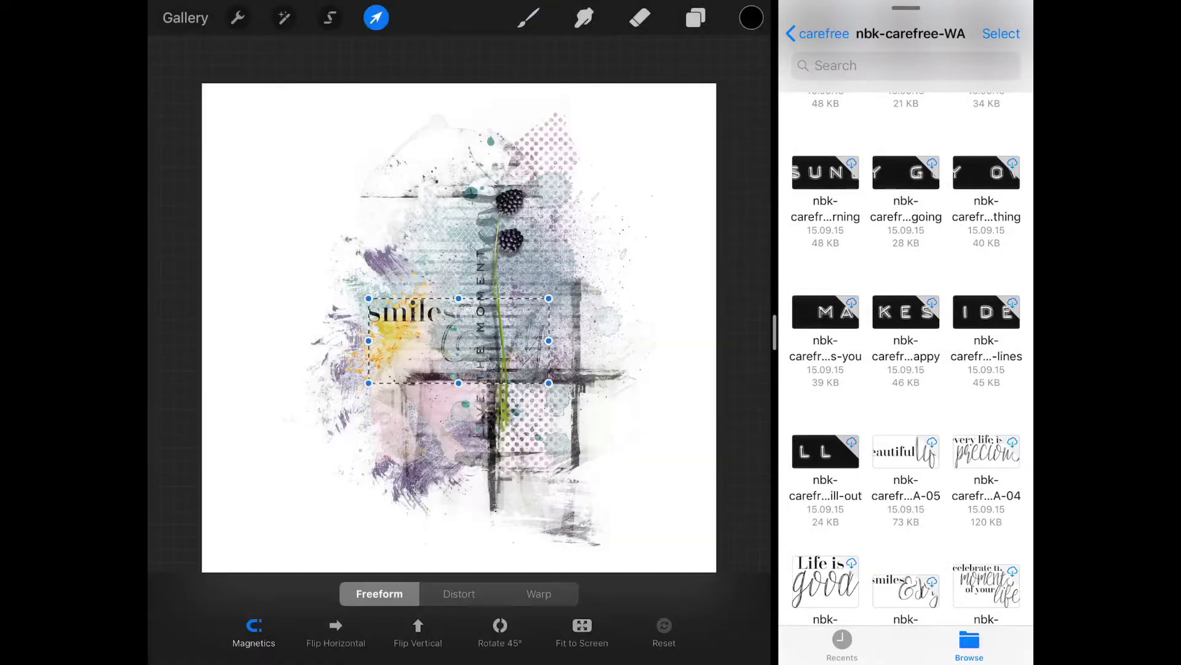
drag(548, 383, 568, 397)
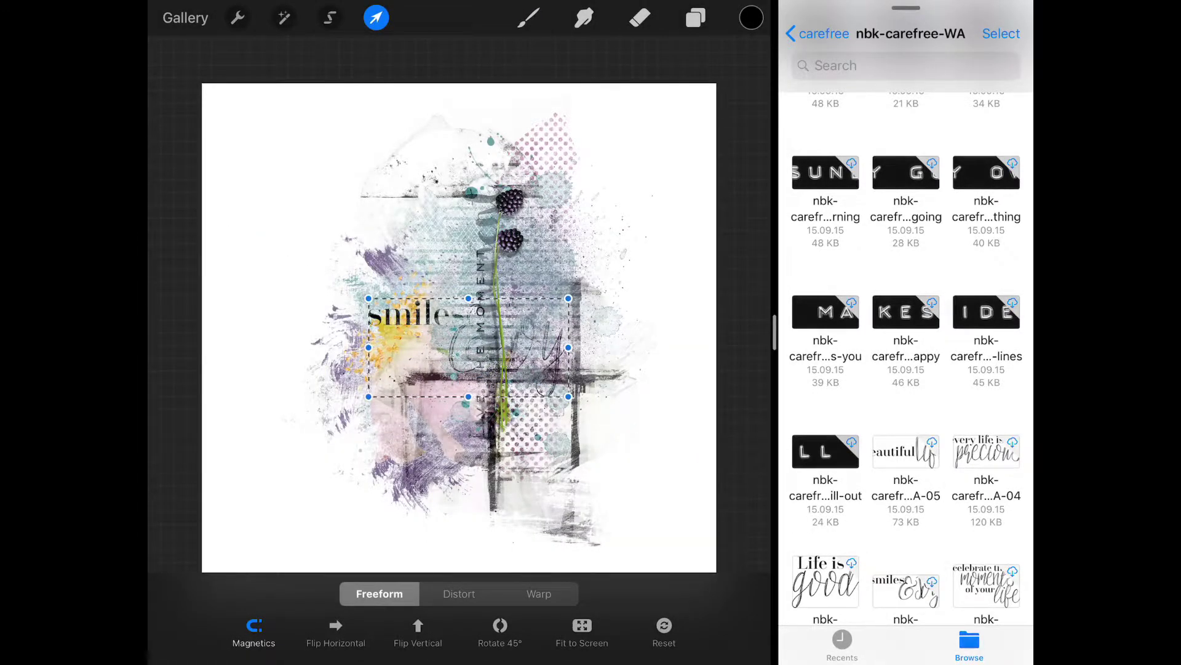
click(253, 627)
drag(469, 347, 377, 438)
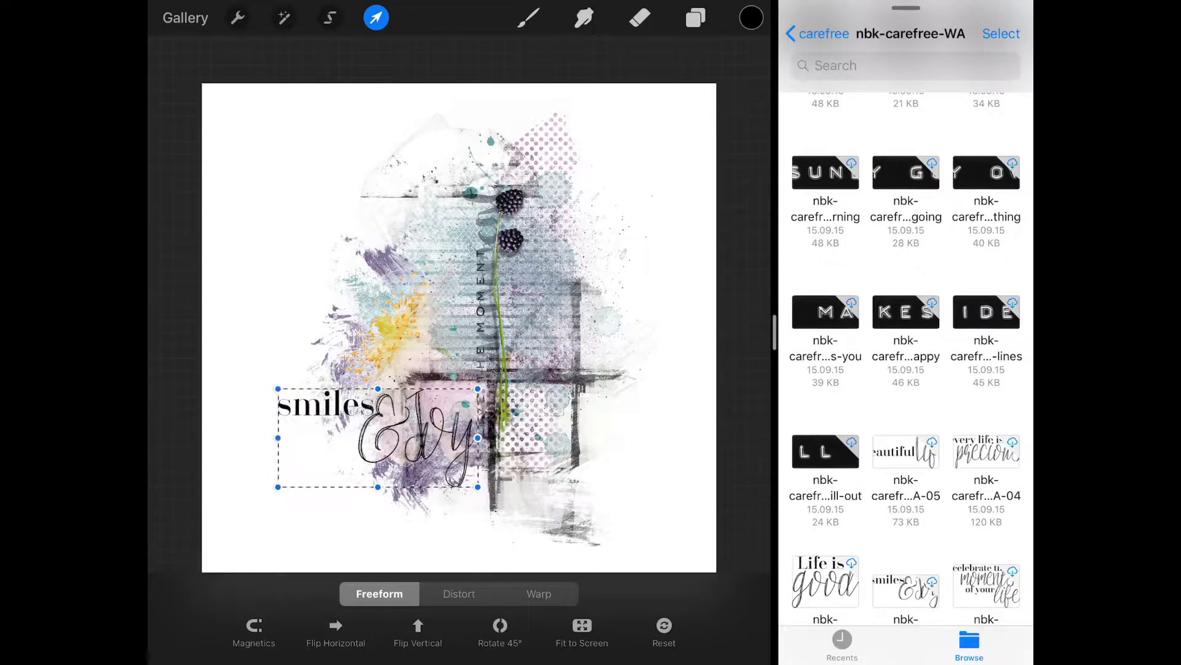
Move the 'smiles & joy' layer to the top of the layer stack
click(696, 17)
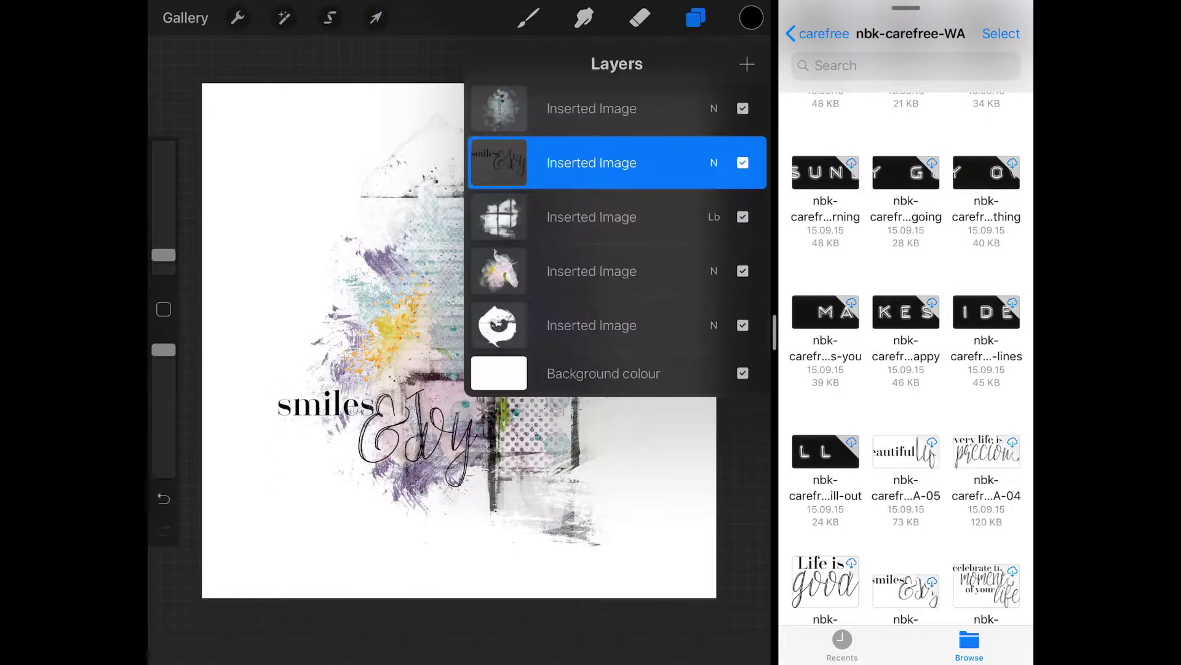
mouse_move(616, 162)
mouse_down()
mouse_move(616, 108)
mouse_move(554, 109)
mouse_up()
click(695, 17)
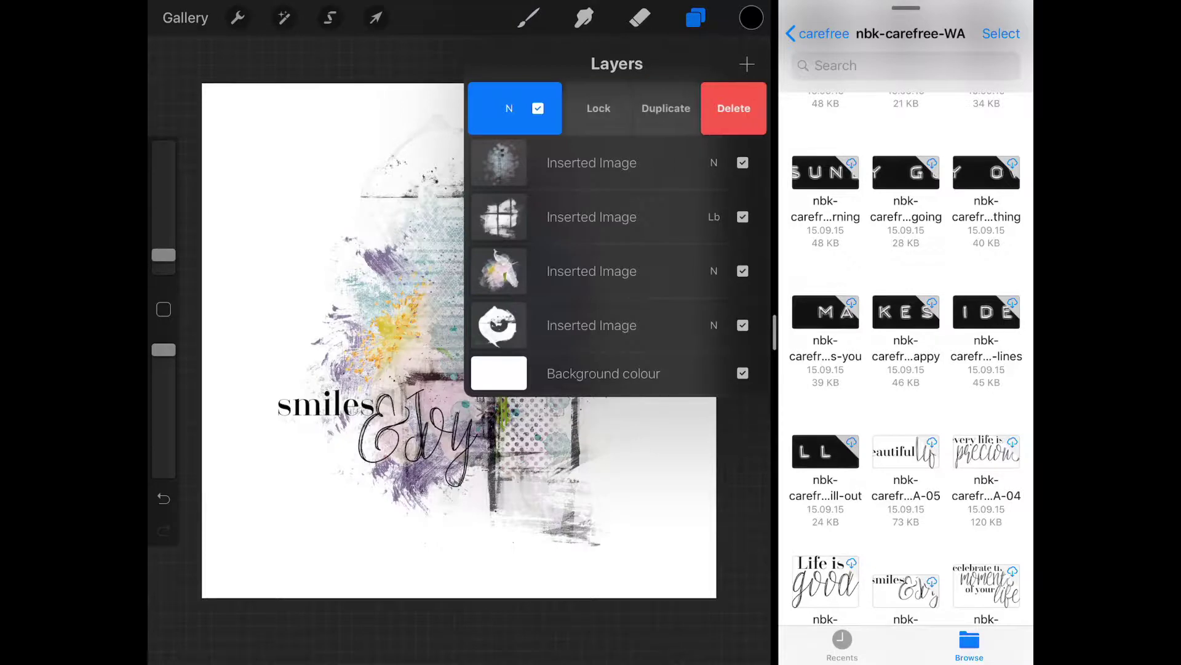
Duplicate the word-art layer and select the contents of the copy
click(667, 109)
click(591, 108)
click(591, 162)
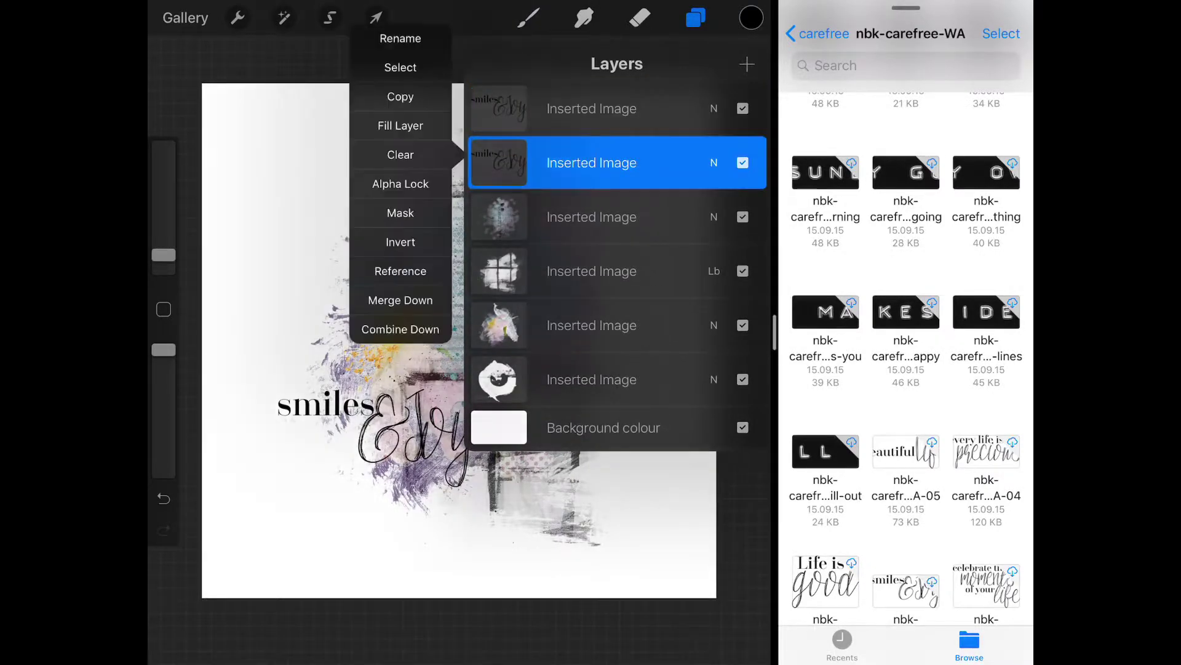
click(400, 67)
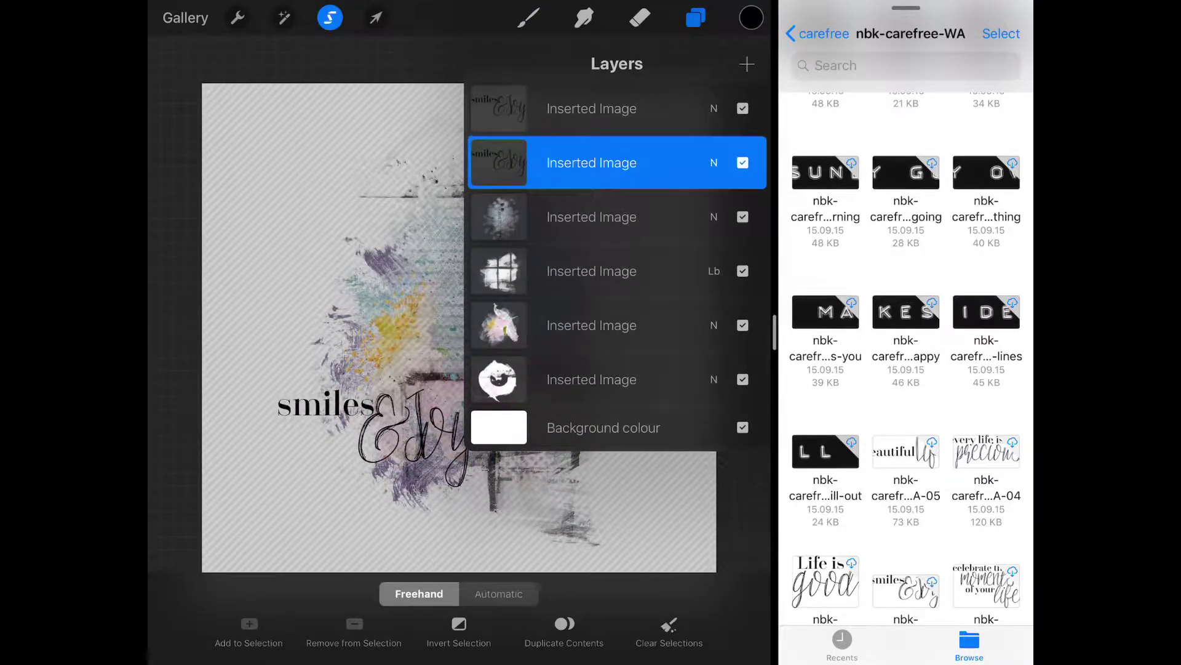
click(237, 18)
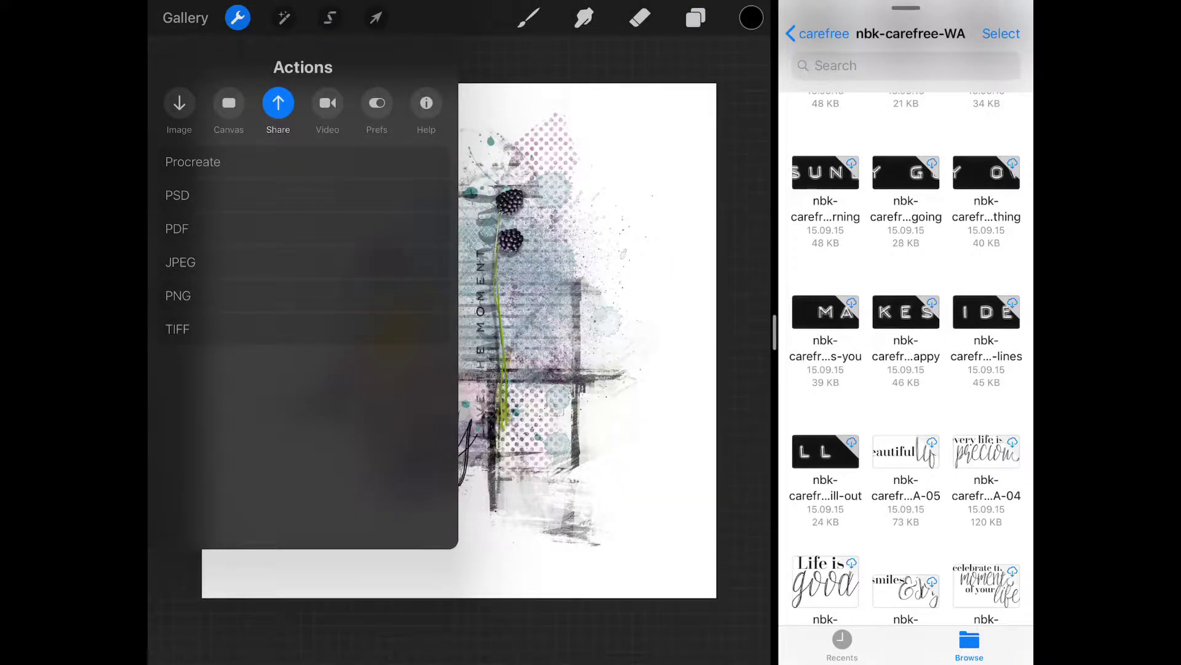
Apply an 18% Gaussian Blur to the duplicate 'smiles & joy' layer
click(283, 18)
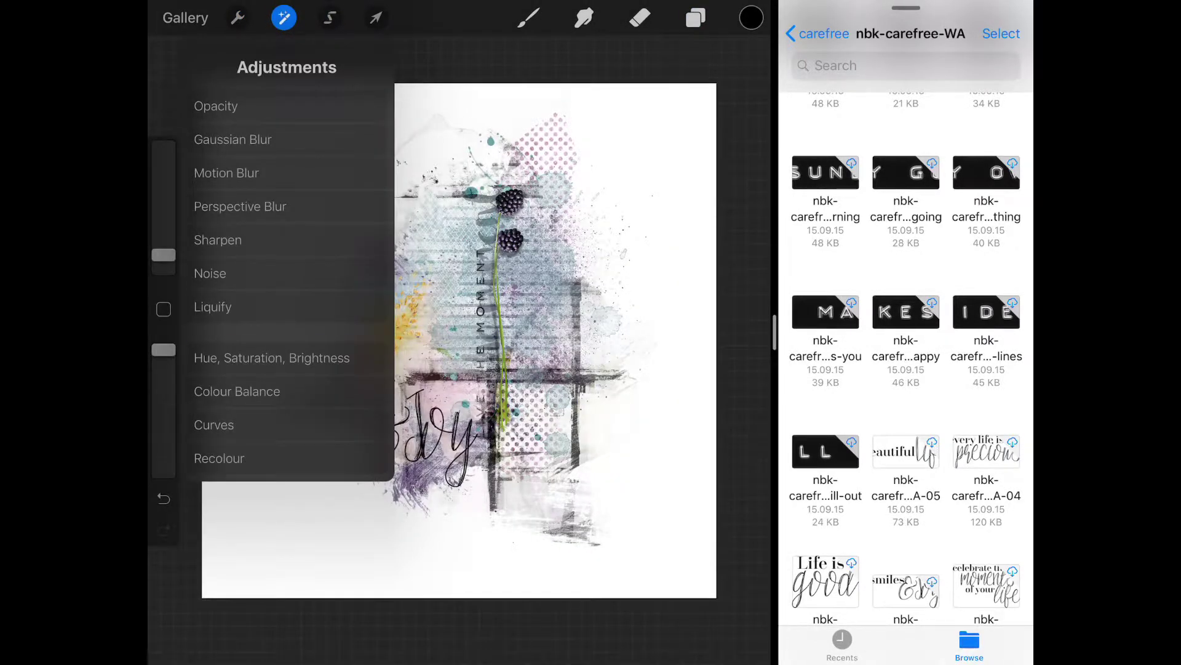
click(271, 357)
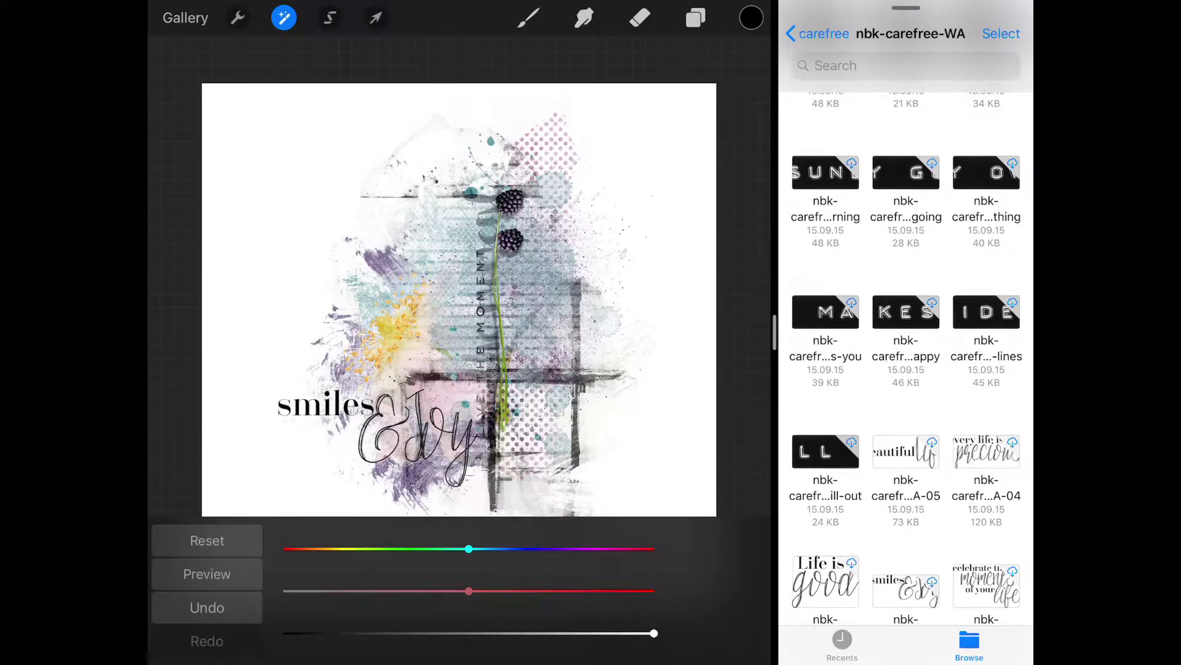
click(283, 17)
click(233, 139)
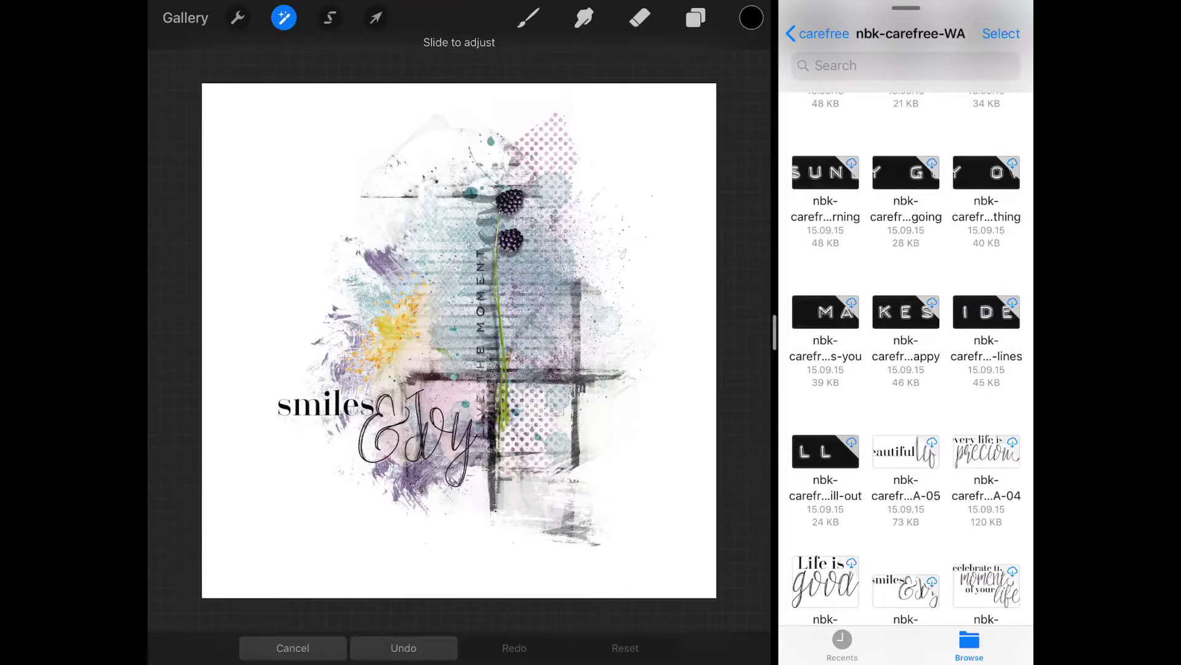
drag(459, 340, 508, 340)
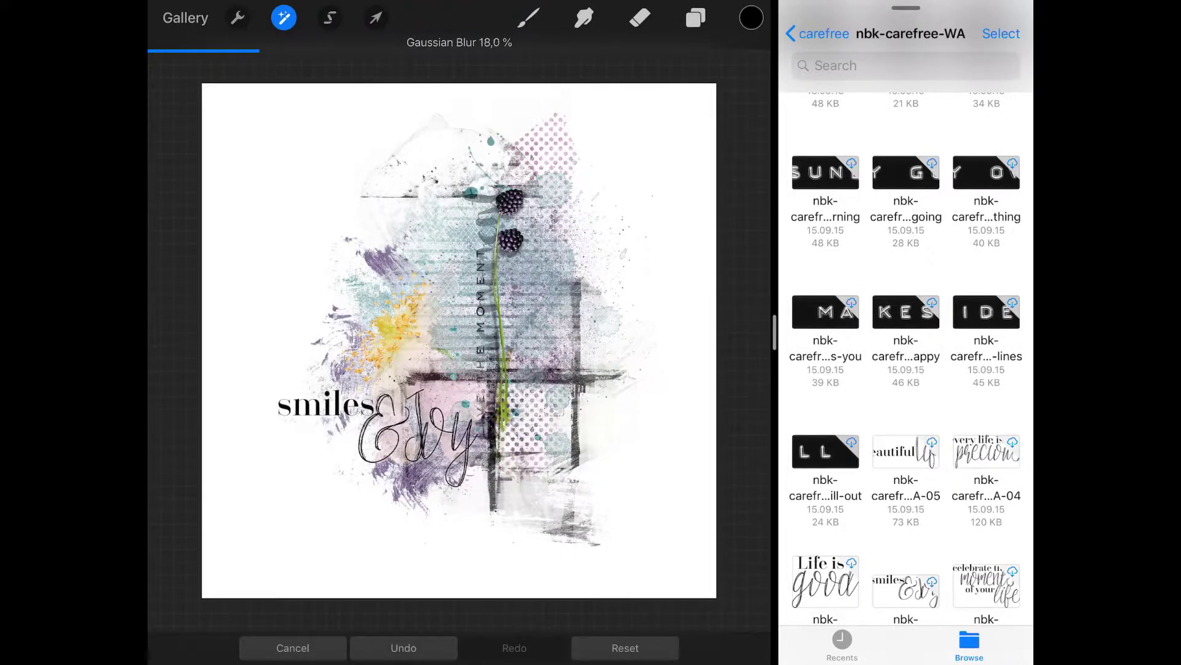
click(695, 17)
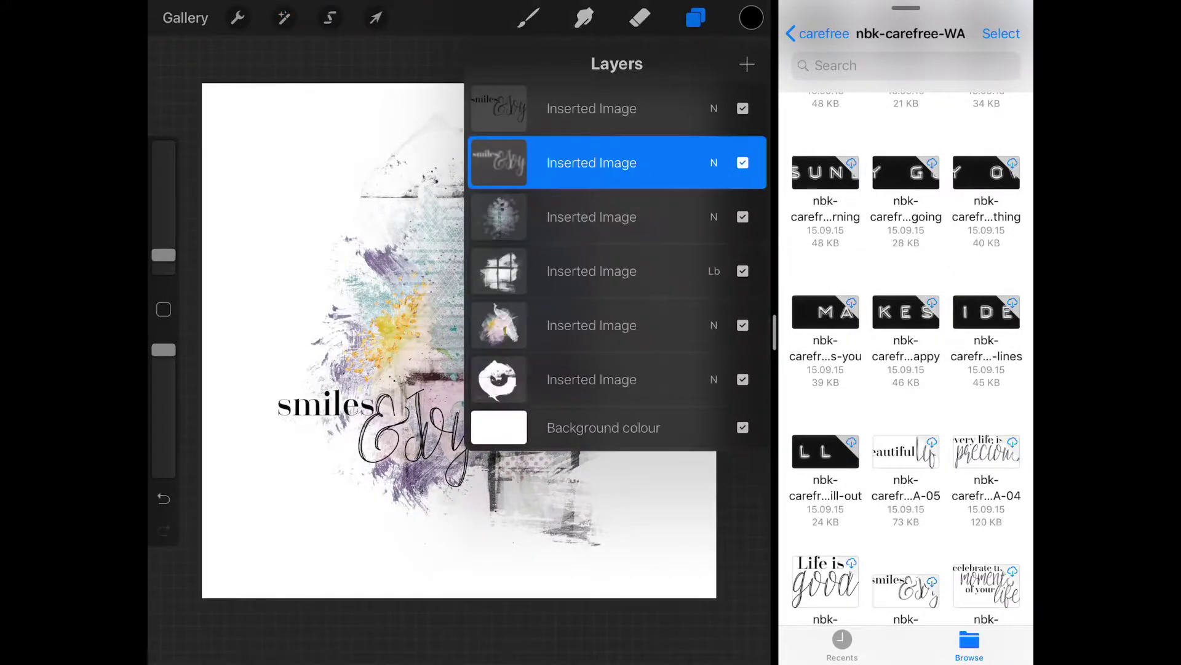
Duplicate the blurred word-art layer three times
drag(676, 162, 554, 163)
click(667, 163)
drag(677, 163, 554, 162)
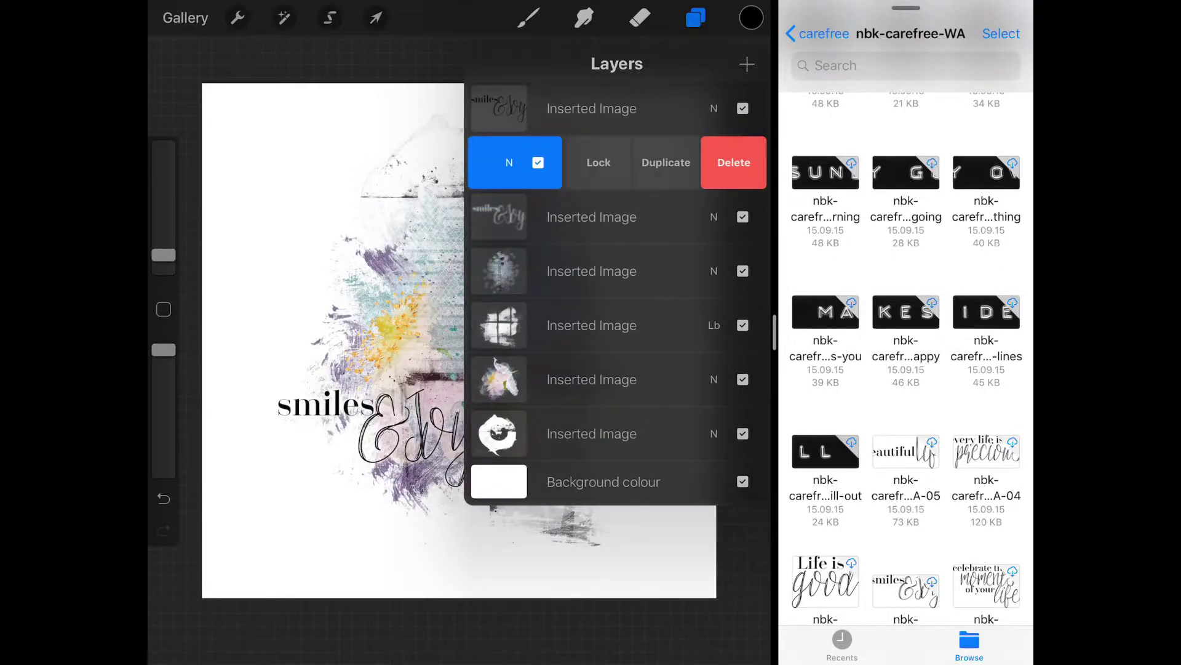
click(667, 163)
drag(677, 162, 554, 162)
click(667, 163)
Combine the blurred copies with the layer below, then undo the grouping
click(592, 163)
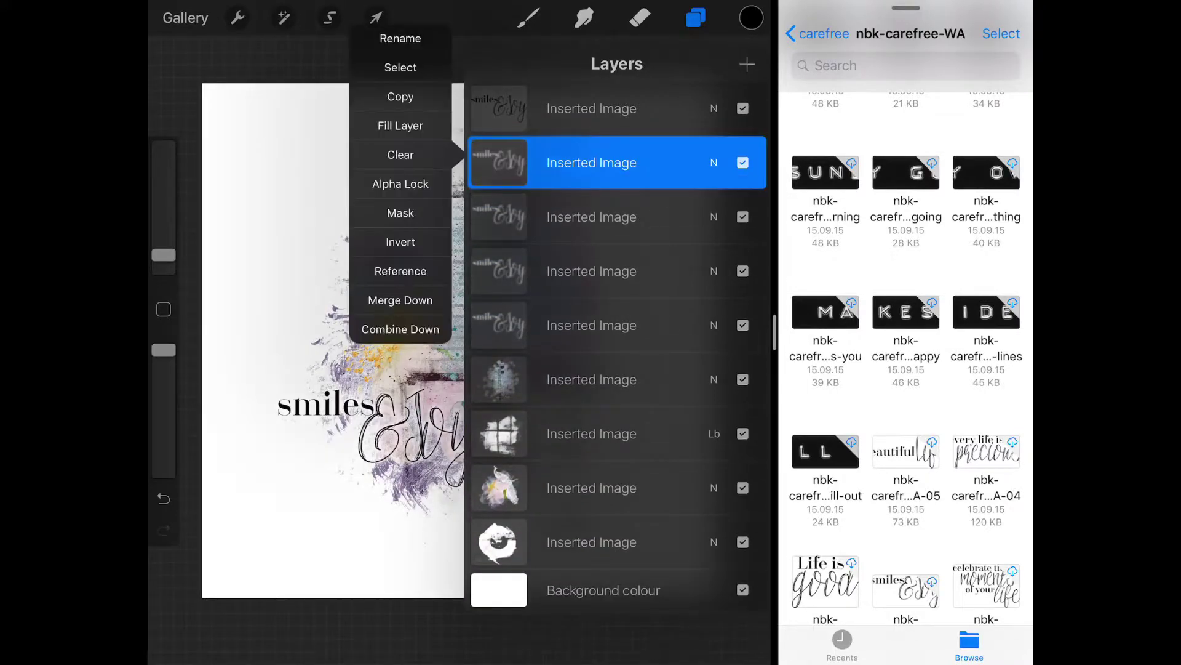
click(592, 162)
click(401, 329)
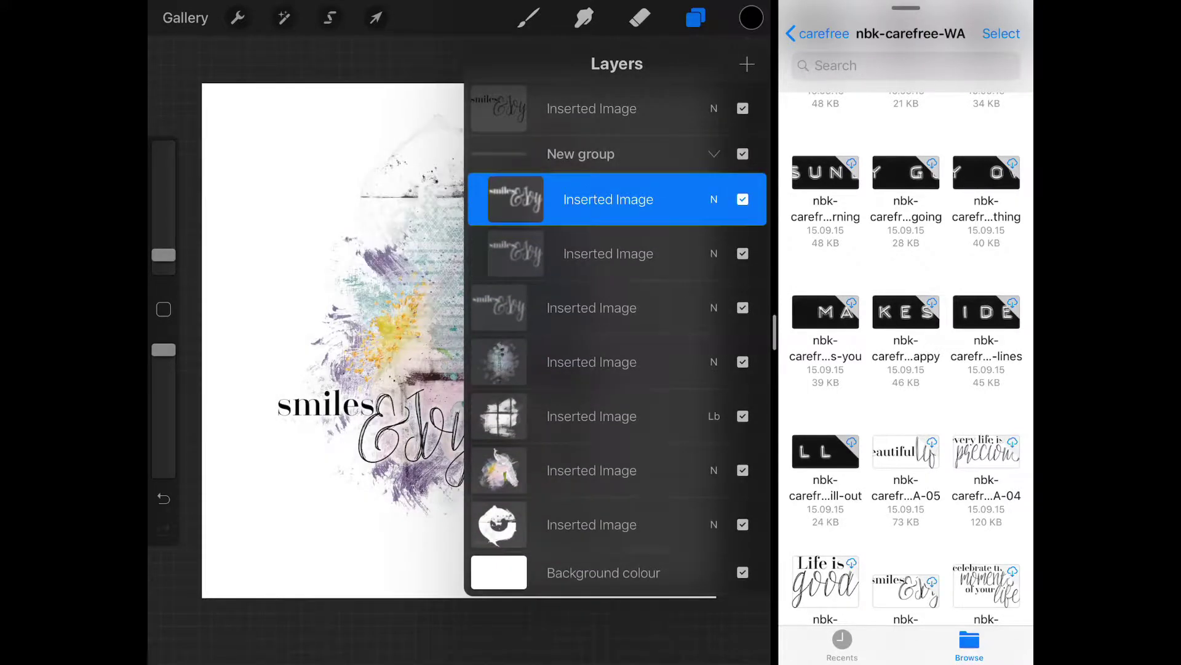
click(695, 17)
click(695, 18)
click(696, 18)
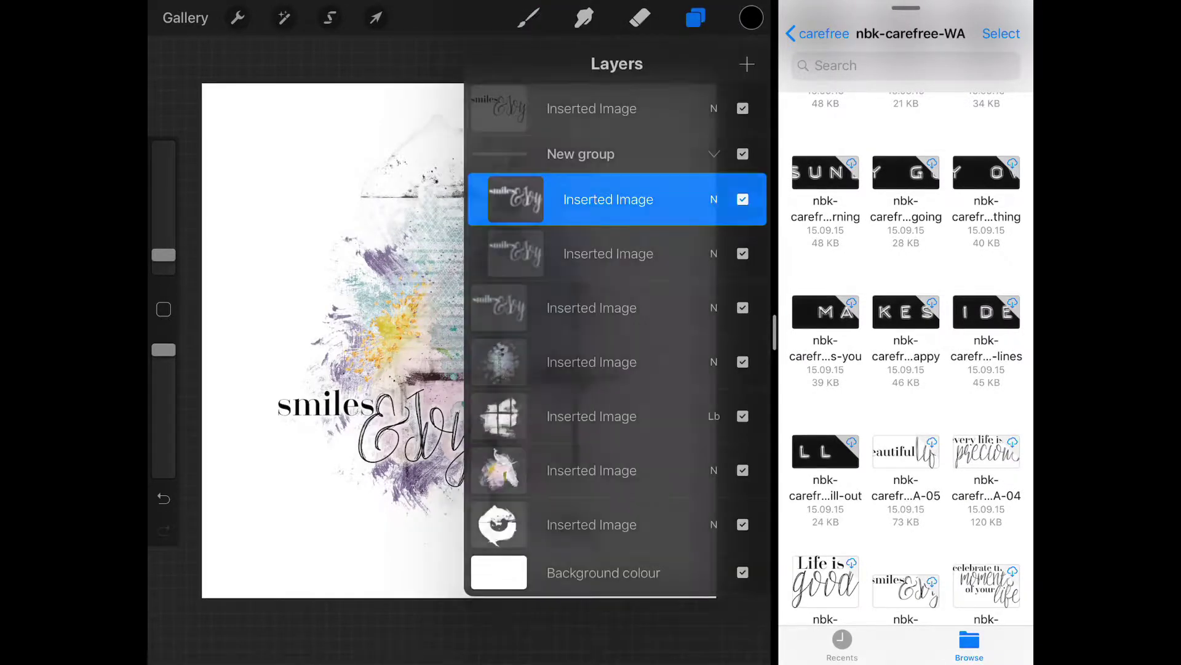
click(695, 17)
click(163, 497)
Merge the blurred copies down twice into a single soft glow layer
click(695, 17)
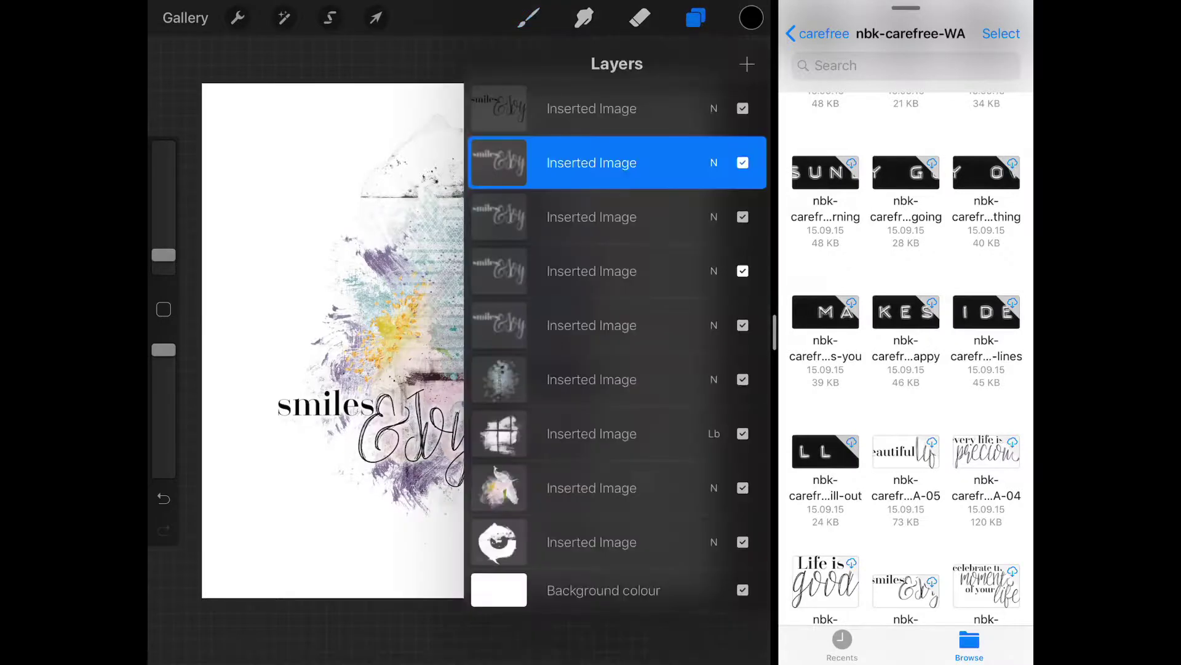
click(592, 163)
click(592, 162)
click(401, 300)
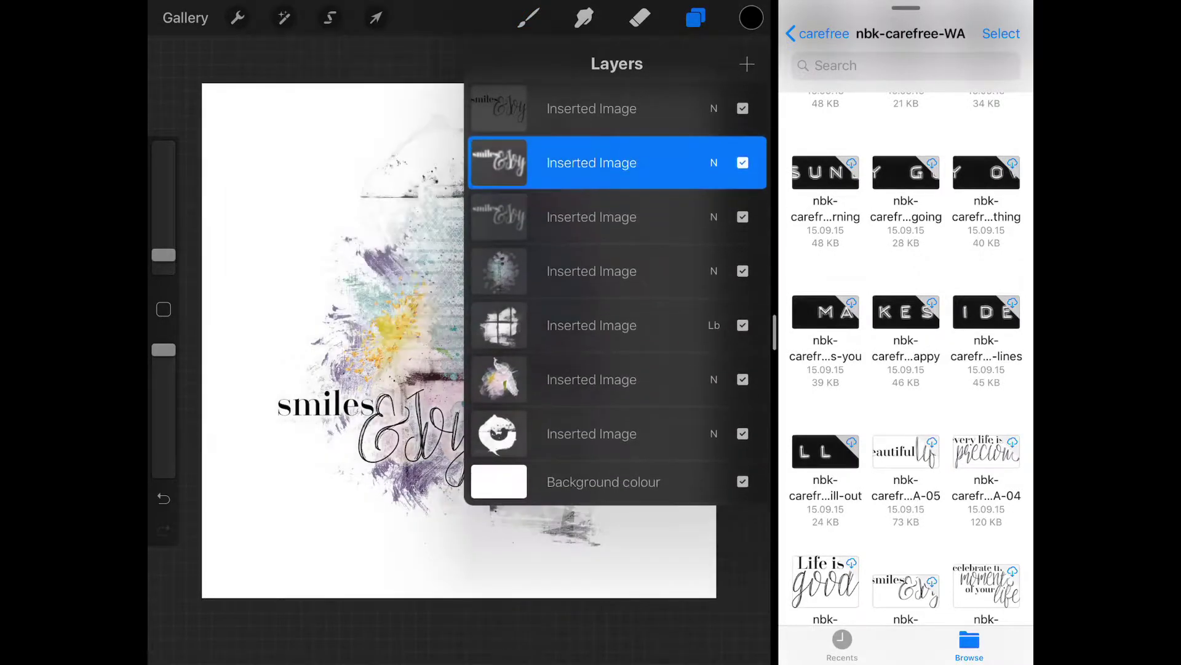
click(592, 162)
click(401, 299)
drag(677, 163, 523, 162)
click(592, 163)
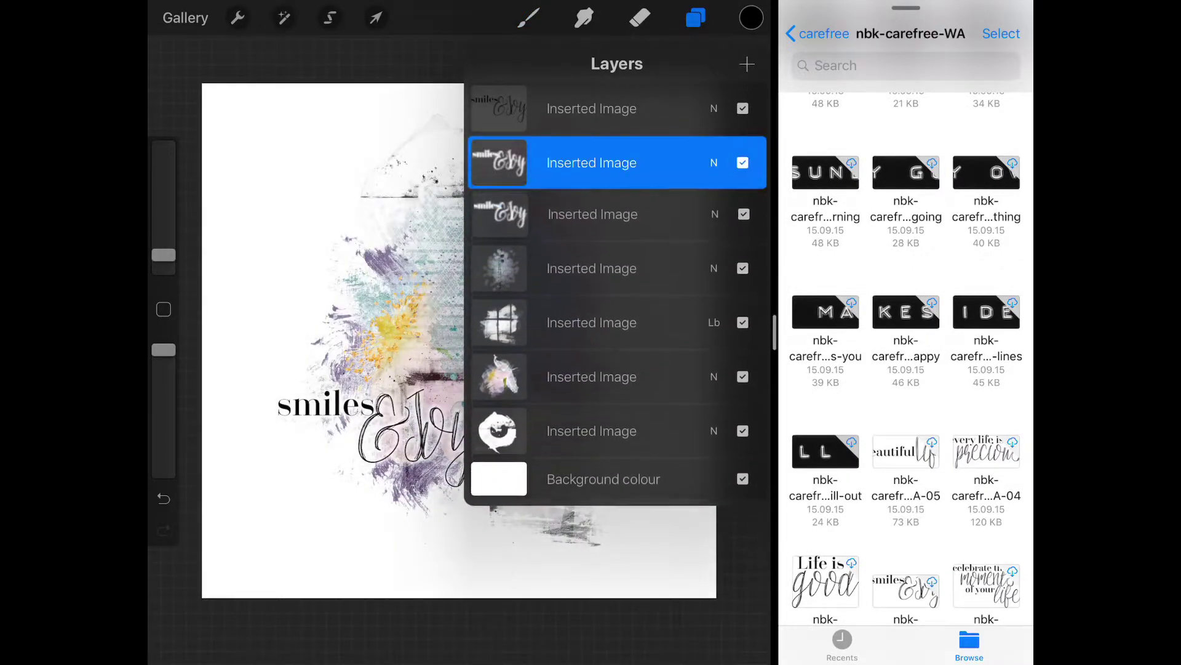
click(592, 162)
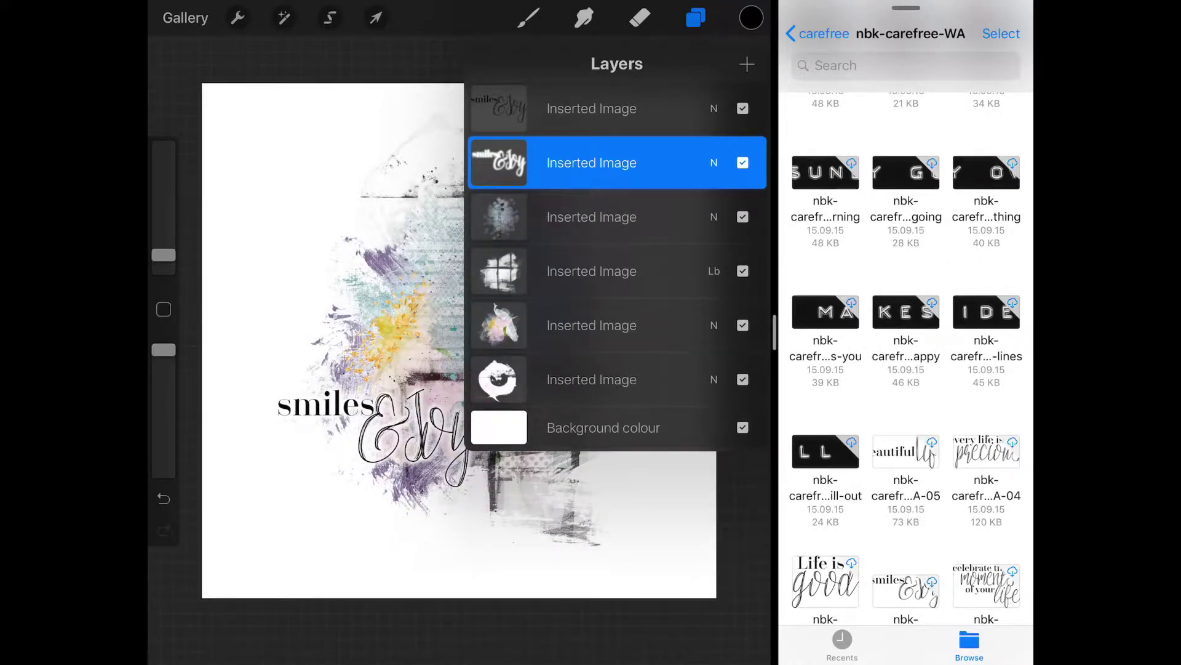
click(696, 18)
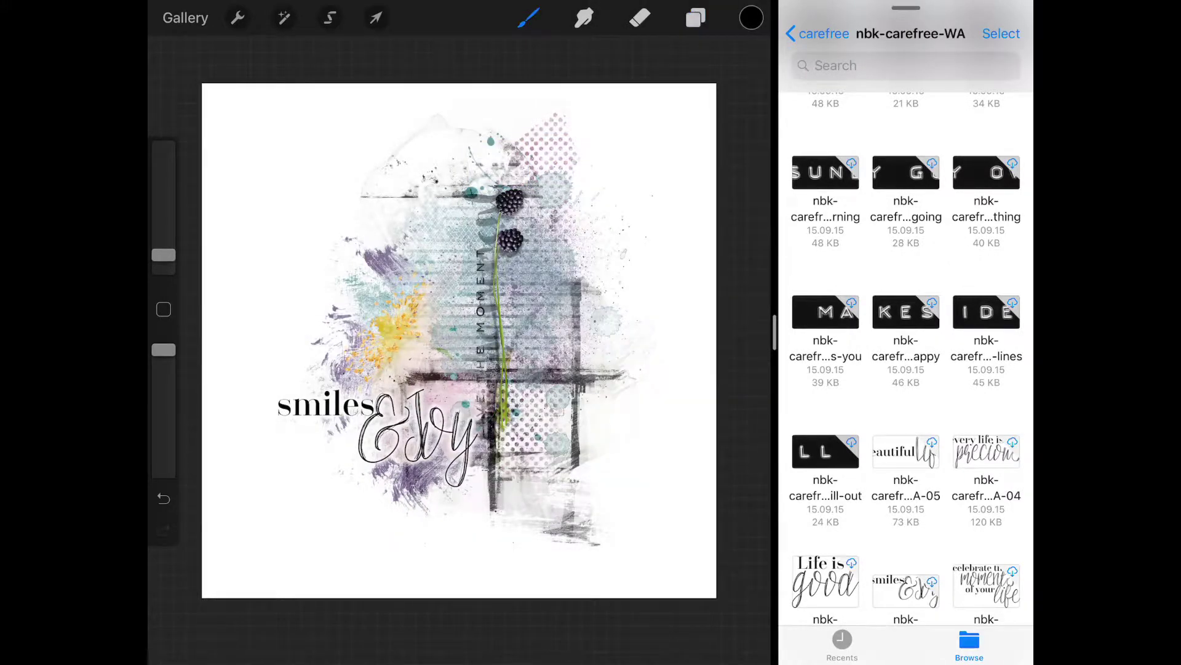
scroll(906, 344, up, 10)
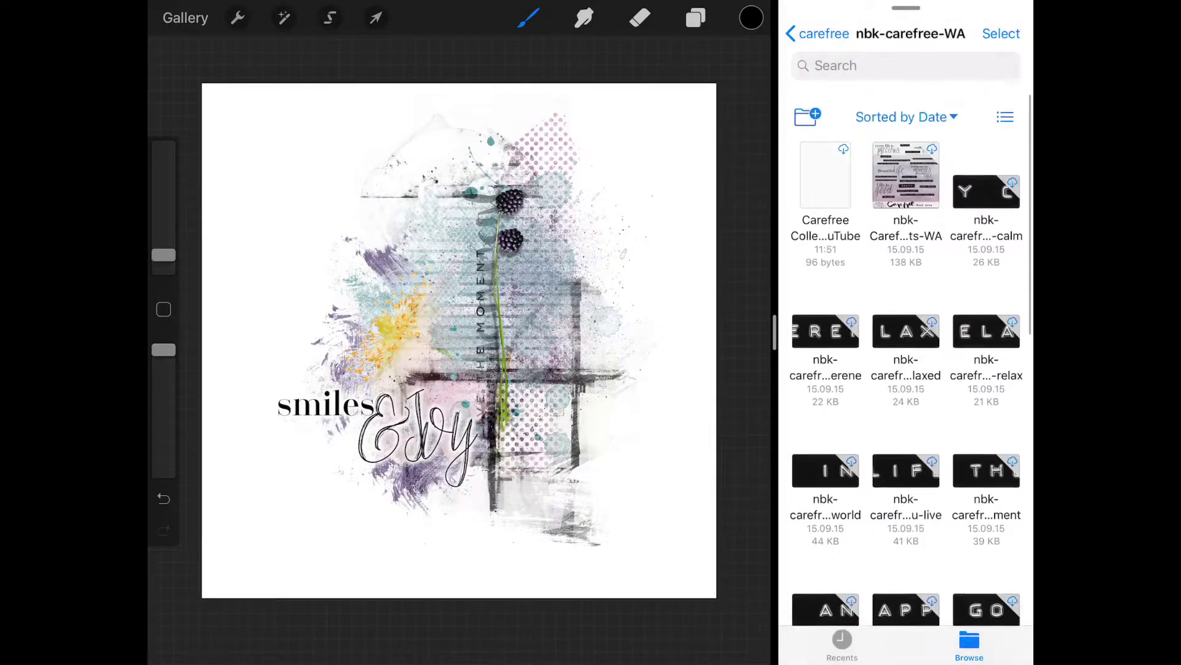
click(818, 33)
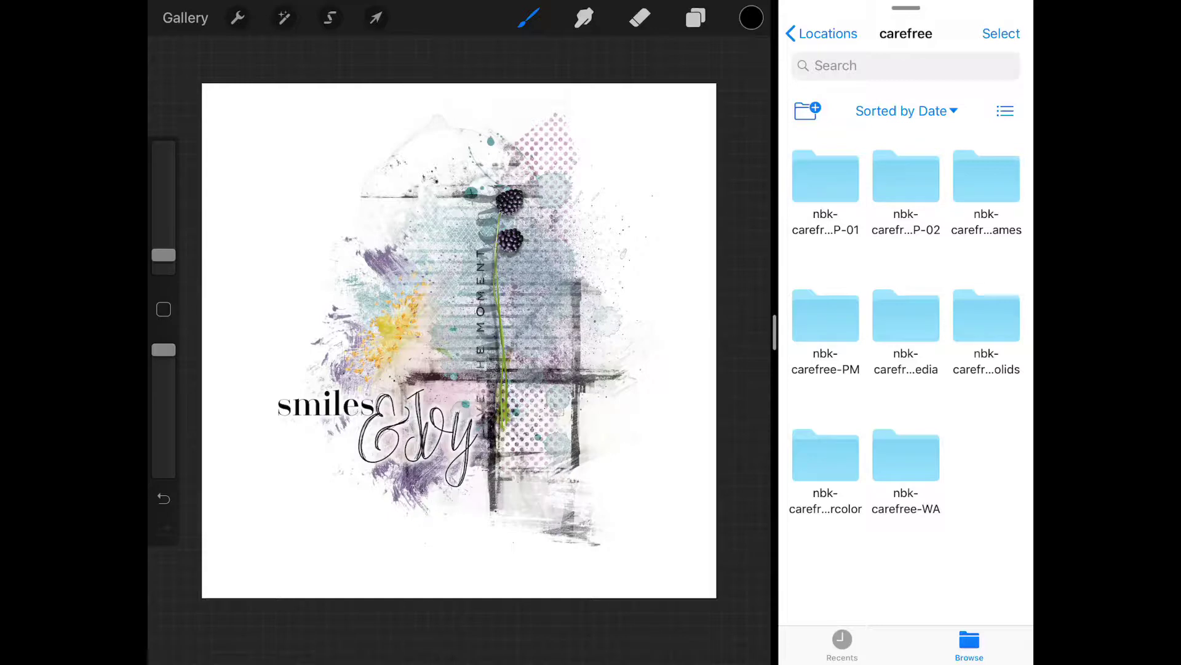
Open the nbk-carefree-ArtsyFrames folder in Files
click(825, 455)
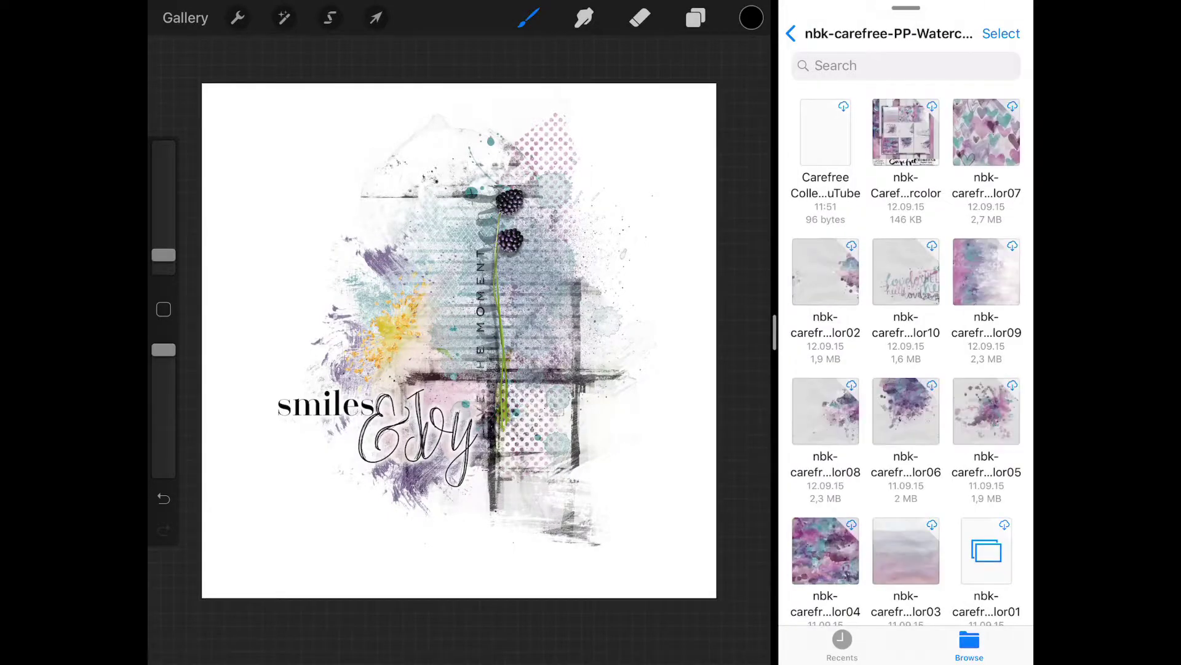
click(791, 33)
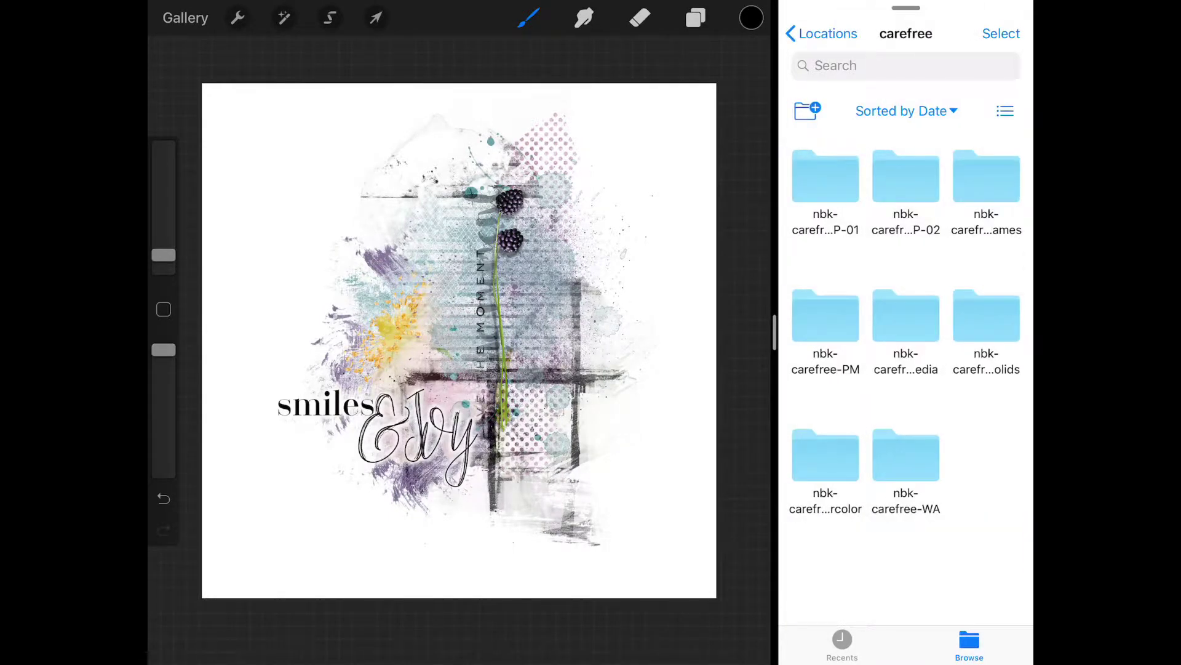
click(987, 178)
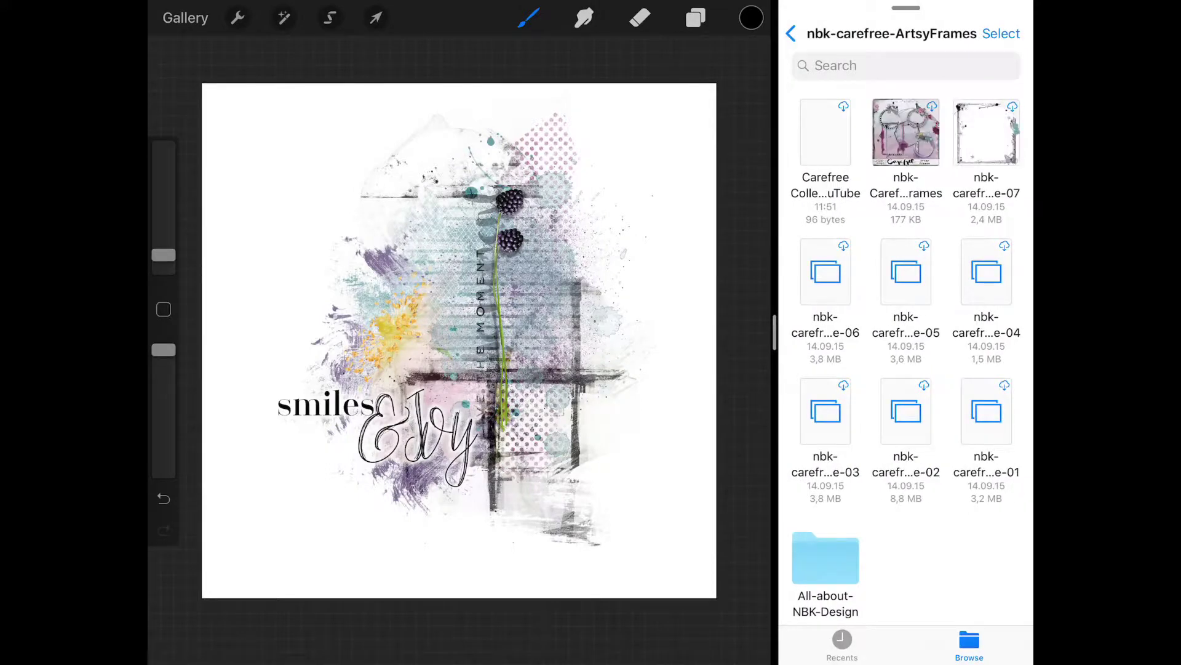
Place frame e-01 resized and tilted over the cluster, layered beneath the word art
drag(987, 411, 509, 379)
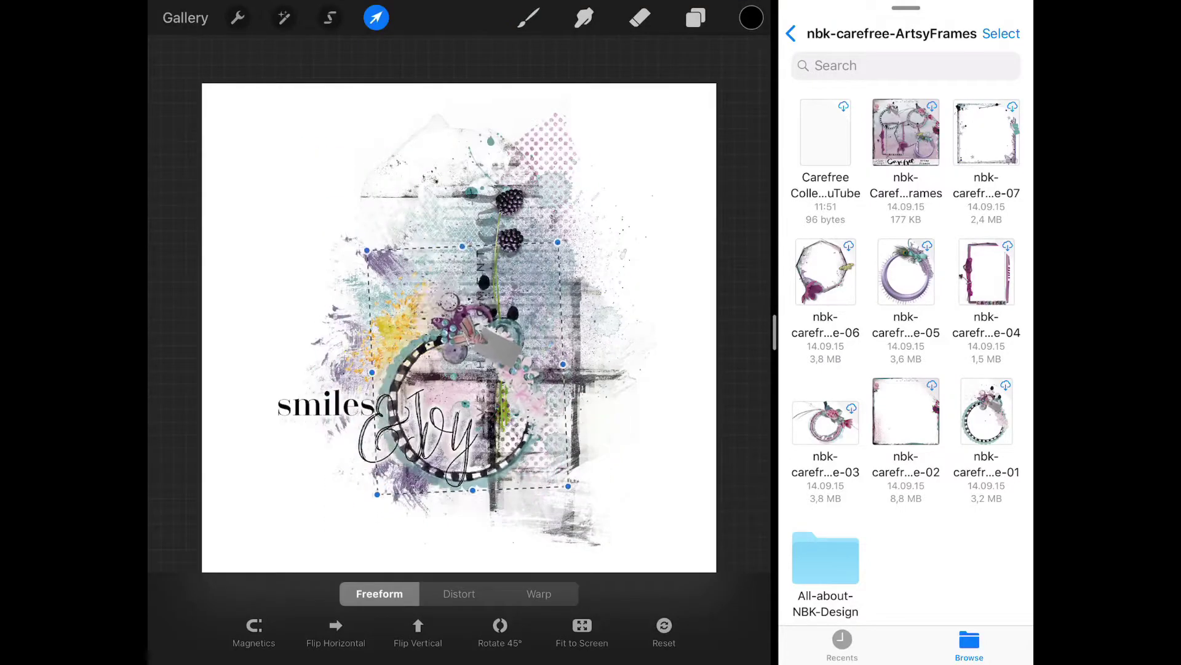
mouse_move(501, 343)
mouse_down()
mouse_move(424, 335)
mouse_move(427, 306)
mouse_up()
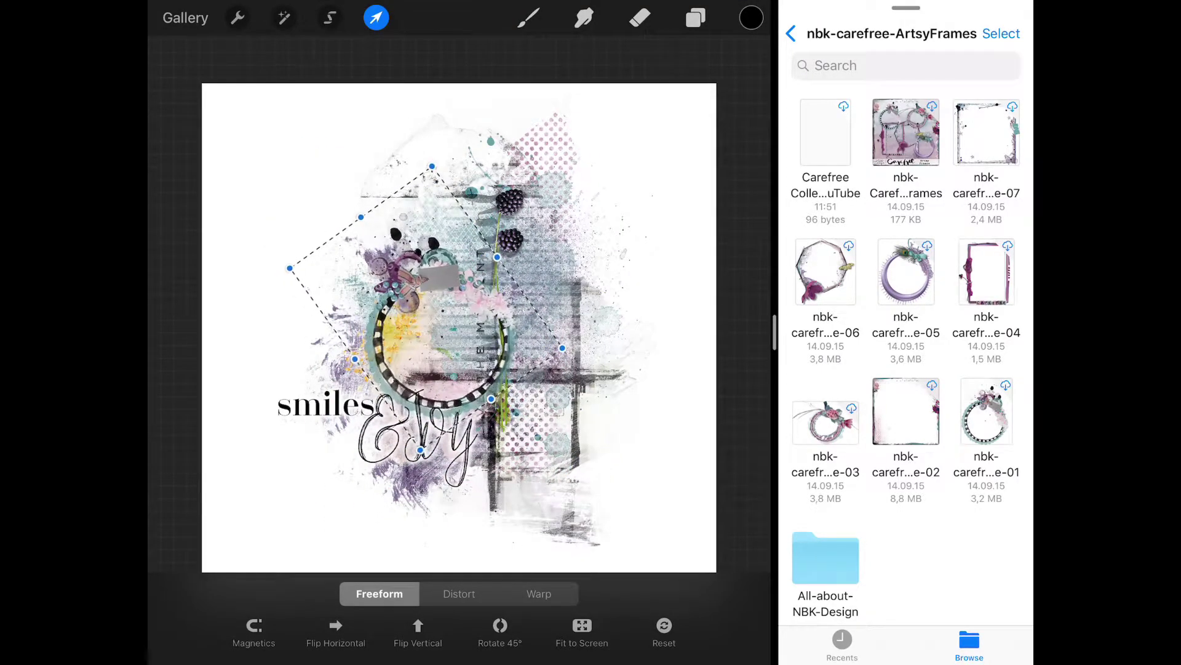
click(695, 18)
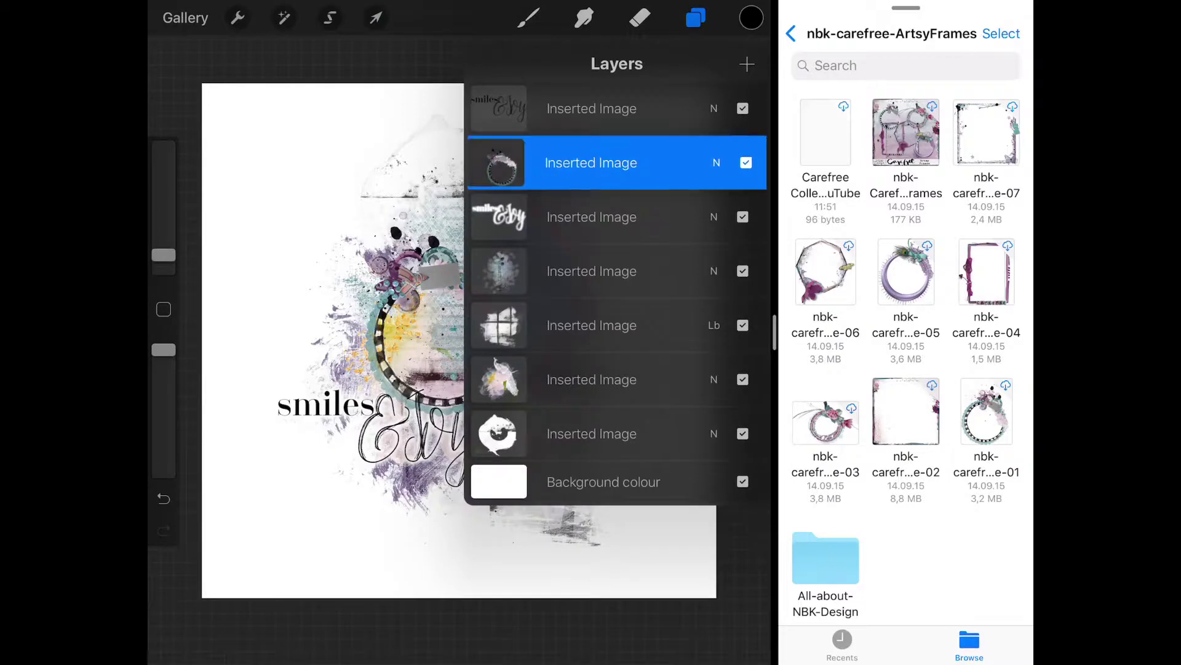
drag(615, 163, 616, 217)
click(528, 17)
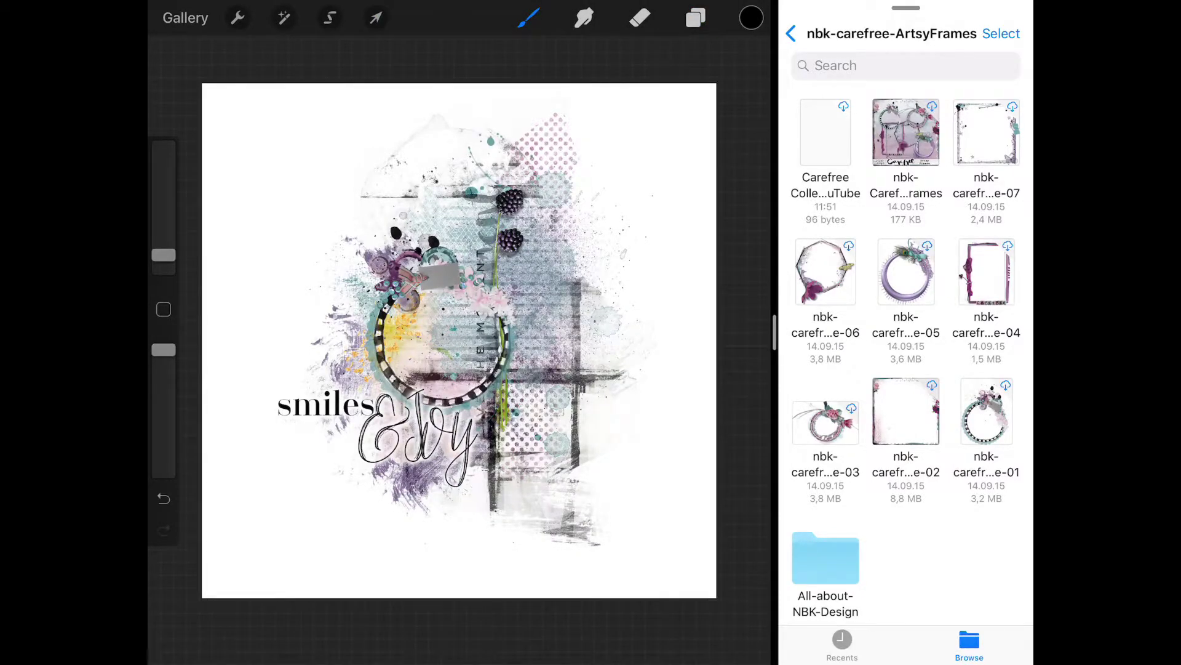
click(791, 33)
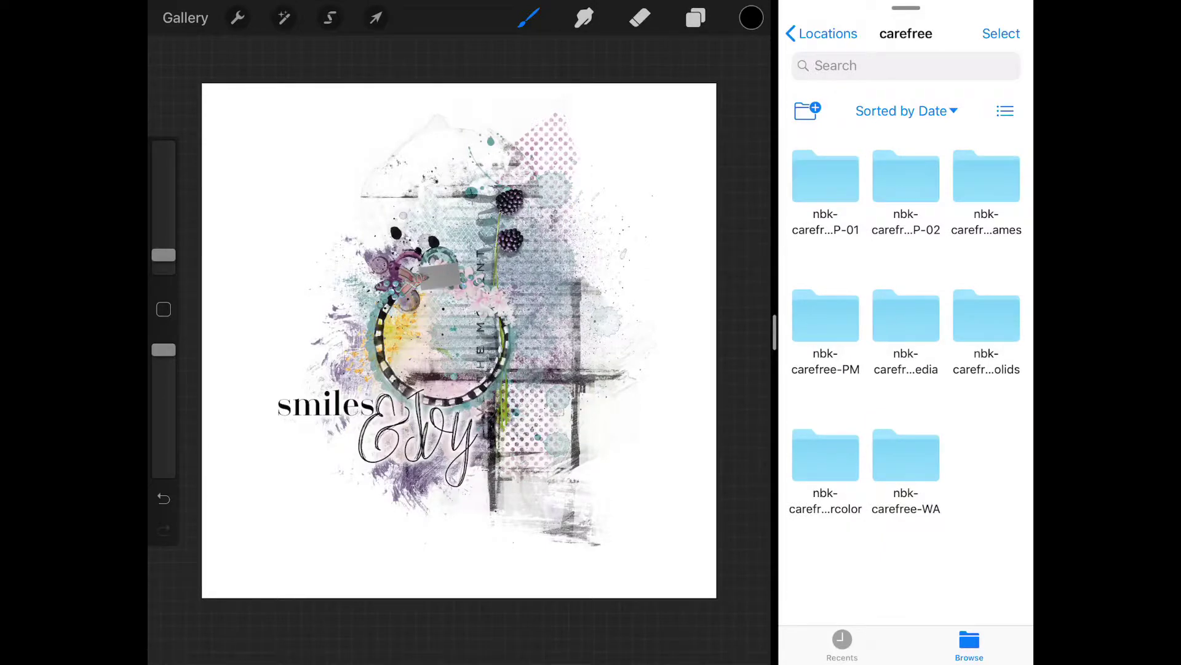
Import a dark photo mask from nbk-carefree-PM and move its layer beneath the frame
click(825, 320)
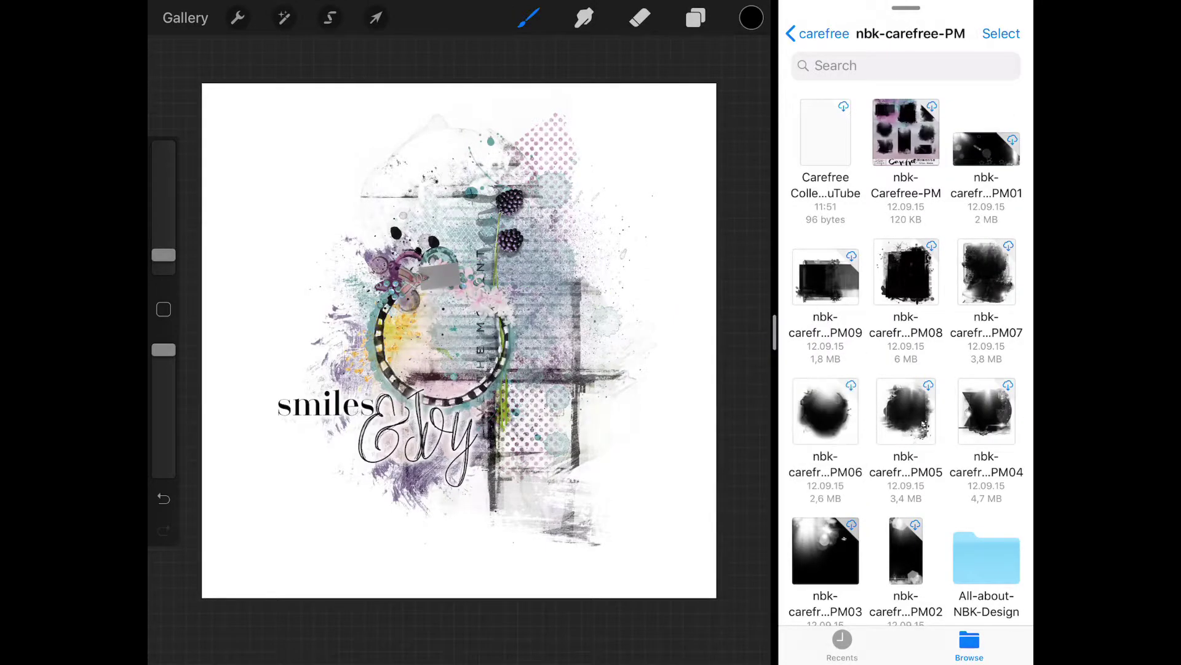
drag(825, 411, 459, 339)
click(696, 17)
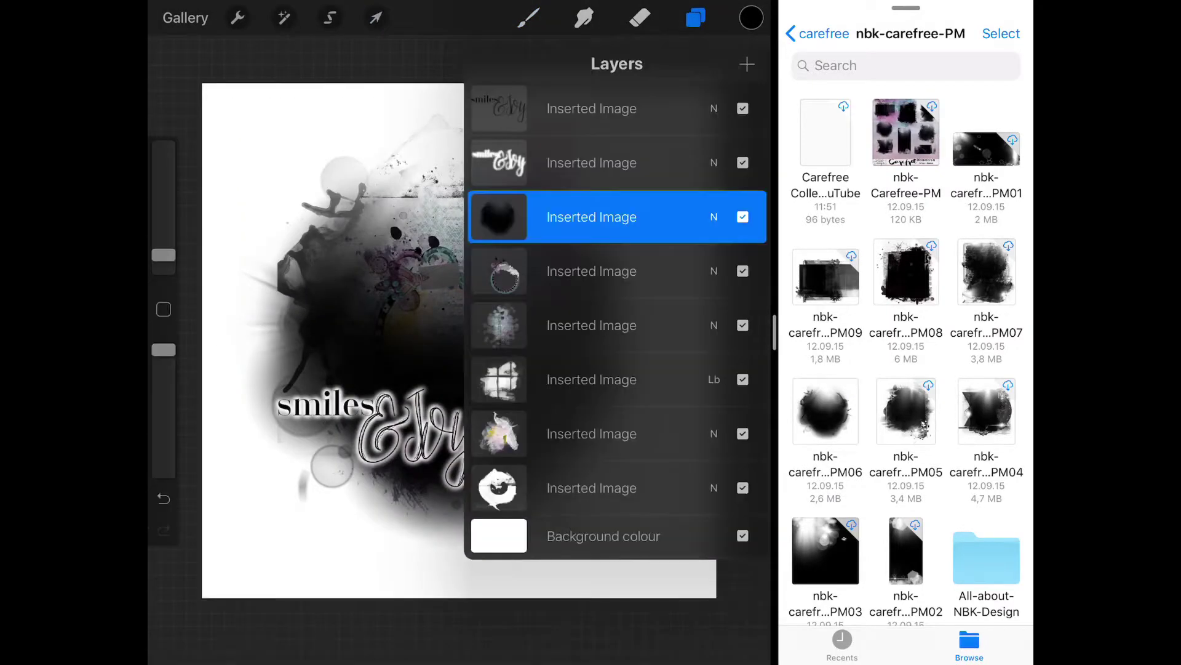
drag(615, 217, 616, 271)
Rotate and shrink the mask to fill the frame's circle, then confirm the transform
click(376, 17)
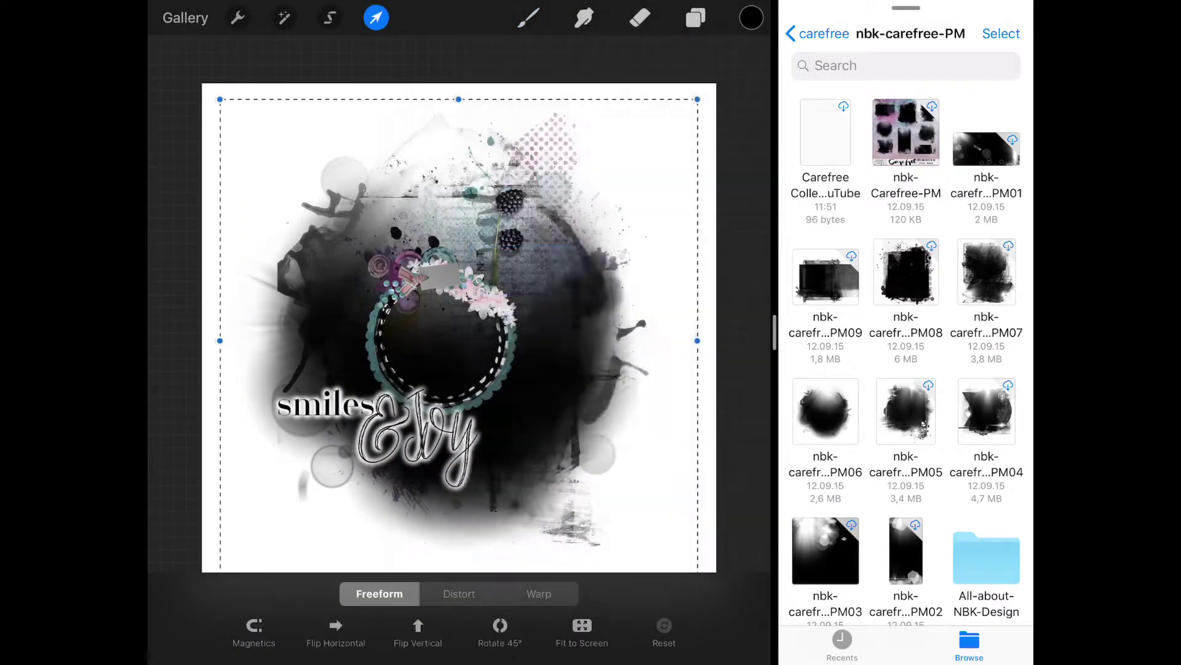
drag(544, 200, 484, 176)
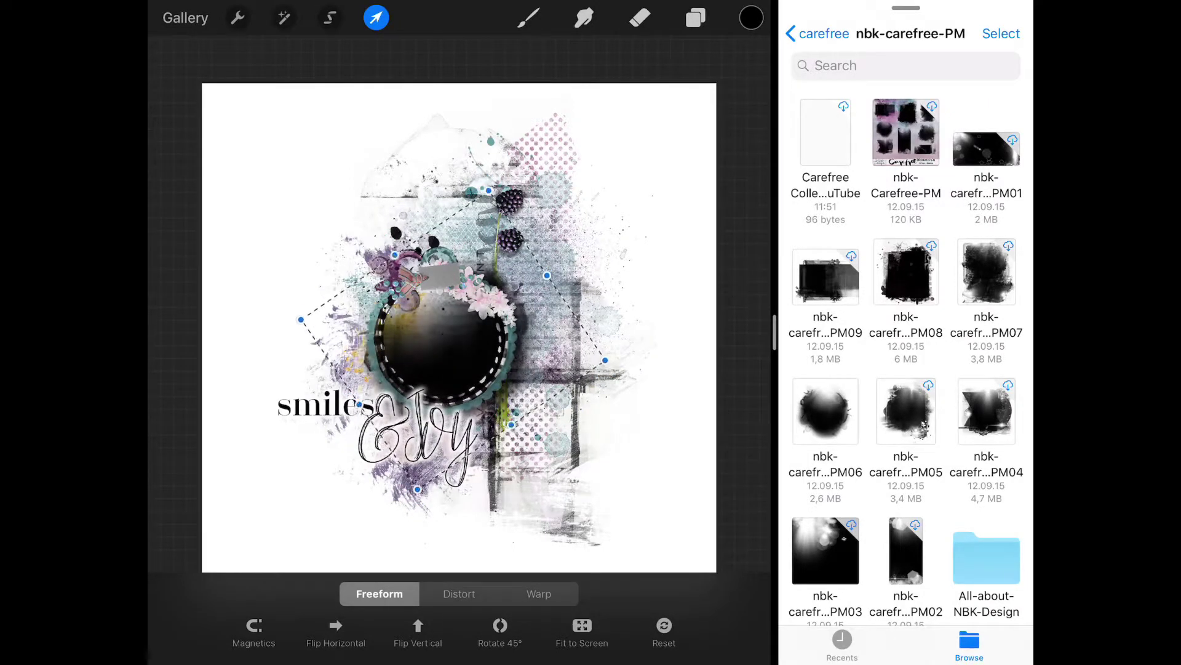
drag(484, 176, 486, 192)
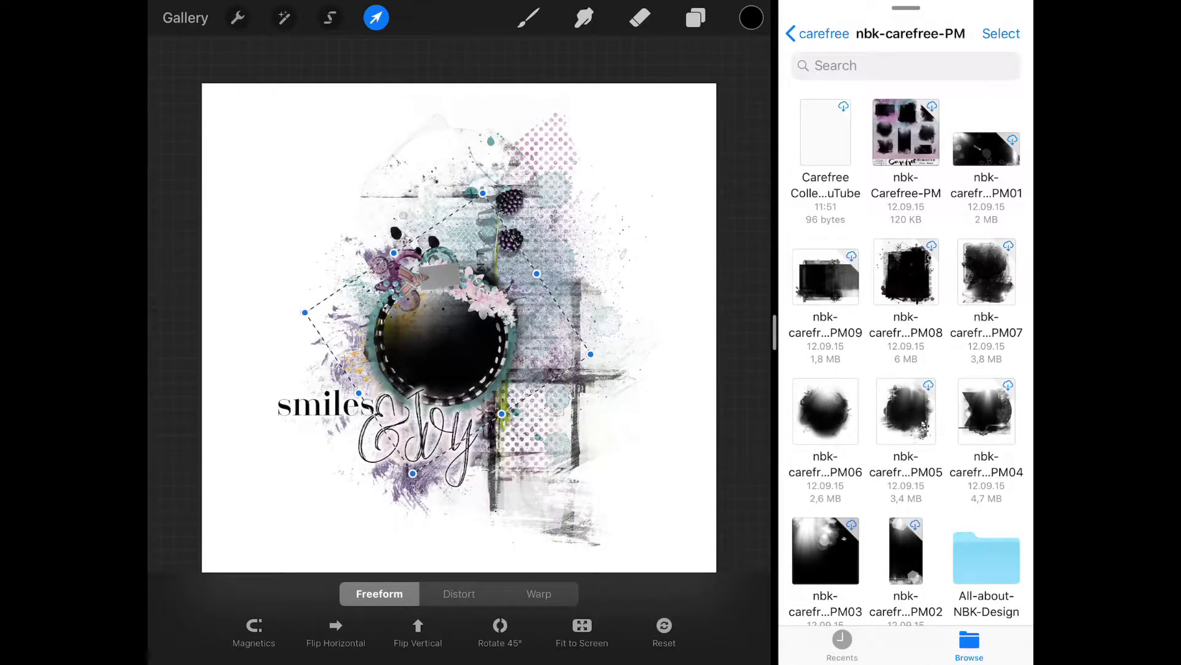
click(376, 17)
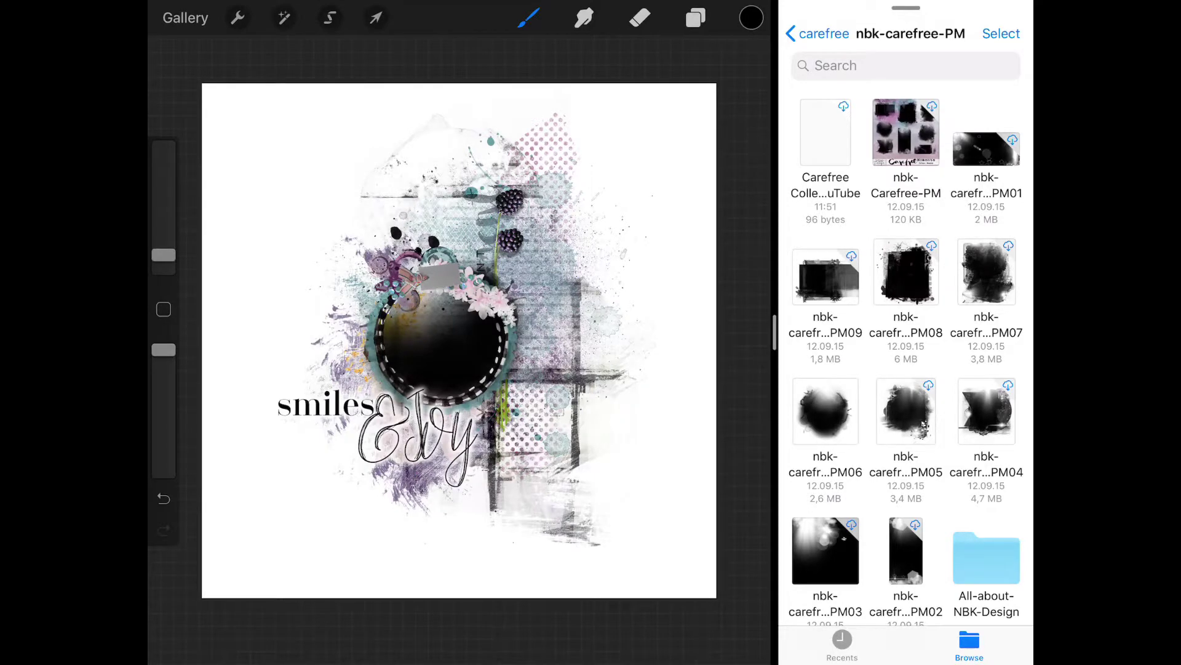
Dismiss the share and Actions panels, finish the transform, and open the black blob layer's options
click(238, 17)
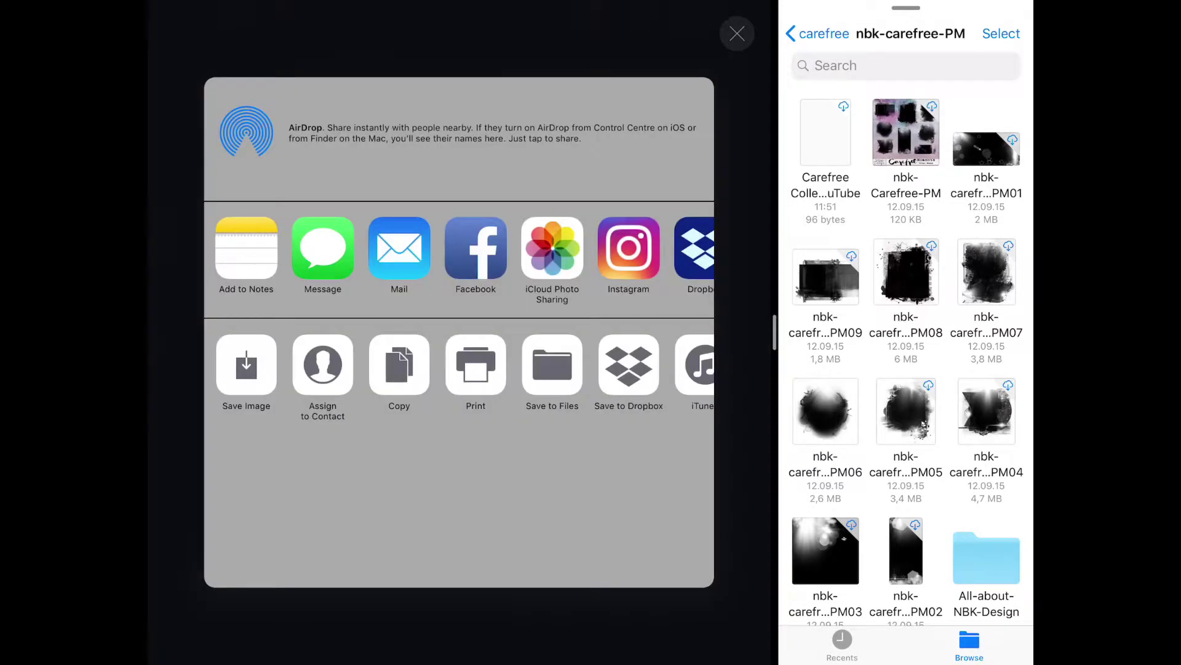
click(737, 34)
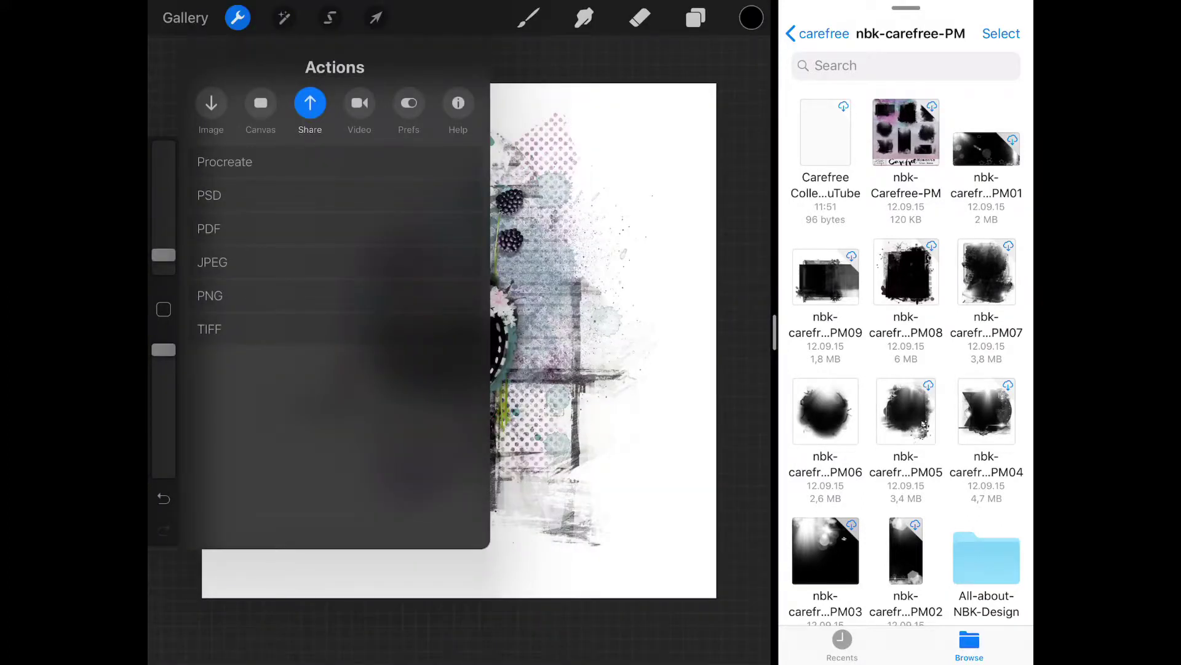
click(211, 102)
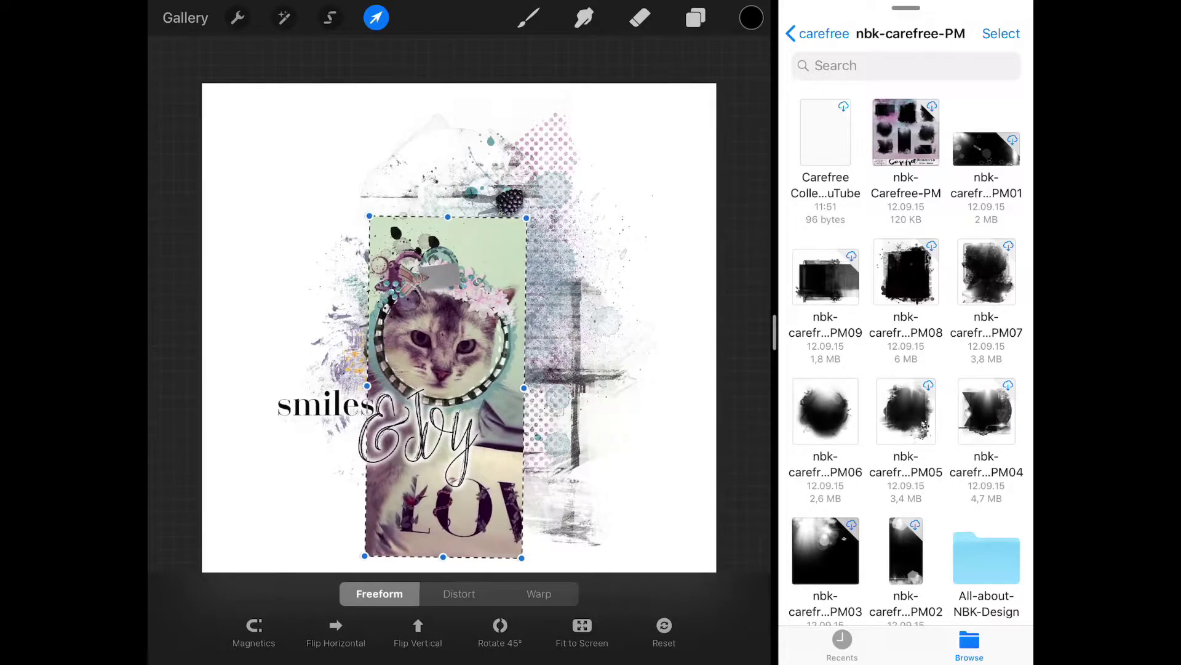
click(376, 17)
click(695, 17)
click(590, 325)
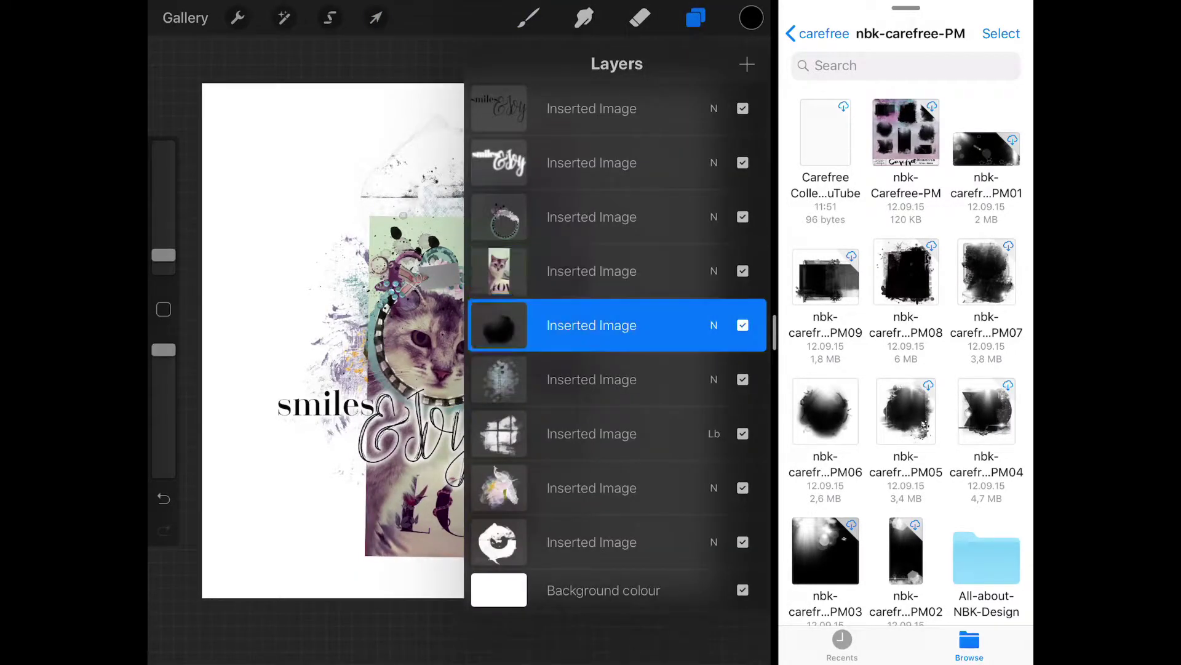
Select the blob's contents and use them as a layer mask on the cat photo
click(400, 209)
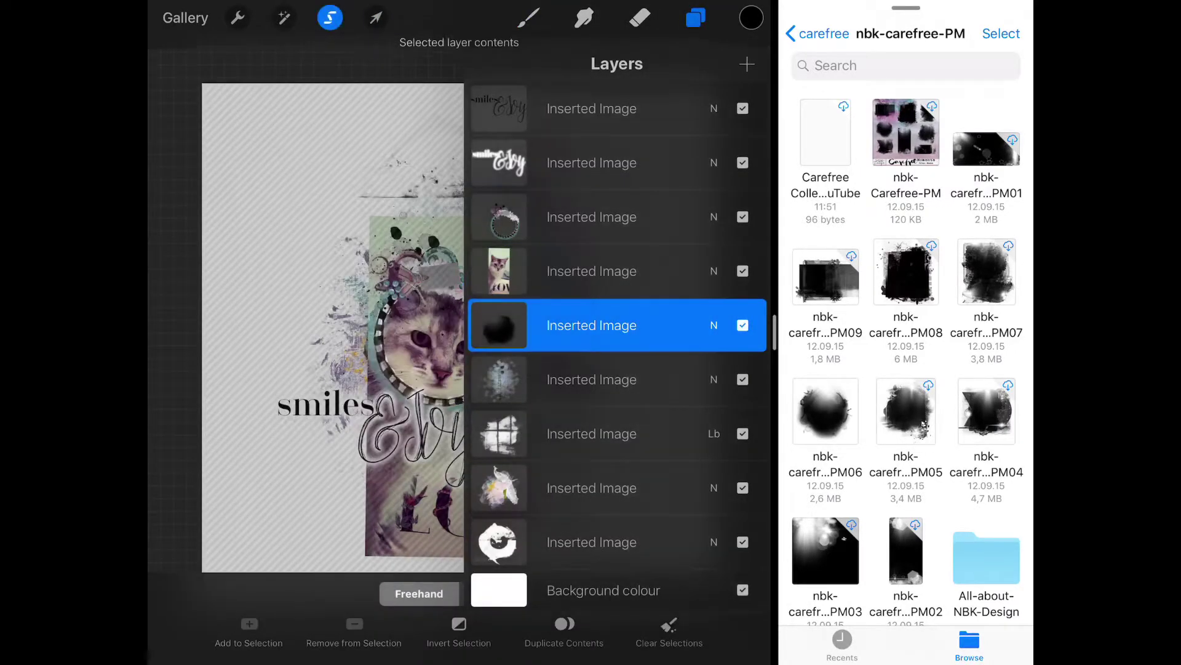
click(591, 271)
click(590, 271)
click(400, 300)
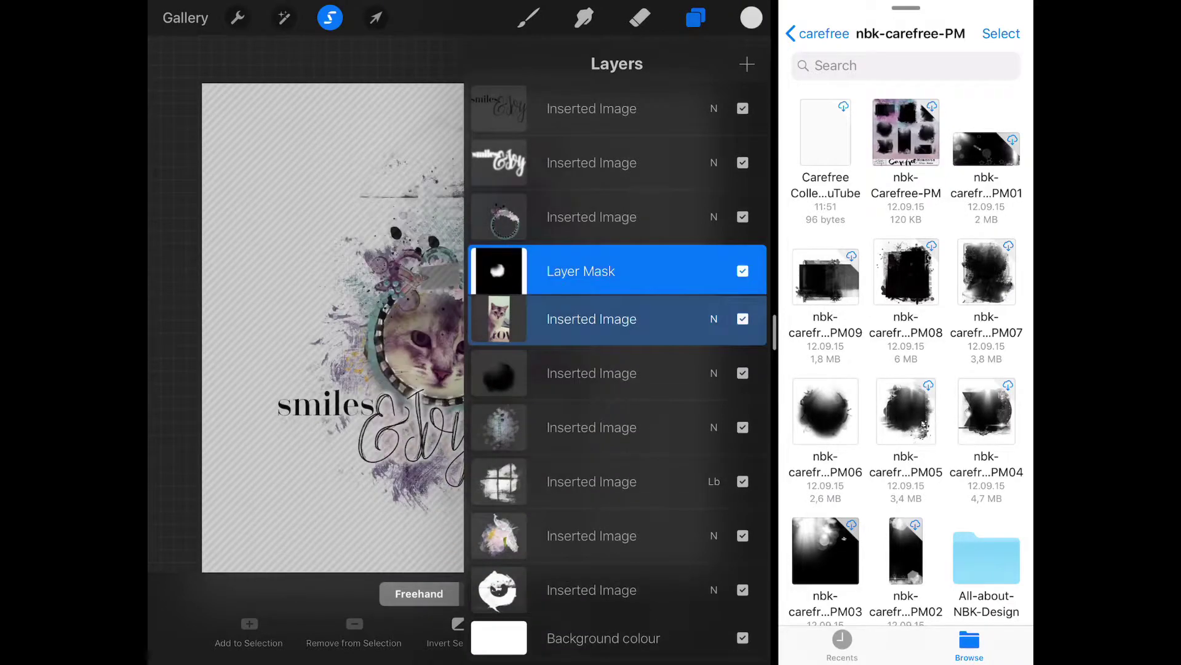
Delete the black blob layer and clear the selection
click(591, 372)
drag(707, 373, 517, 372)
key(l)
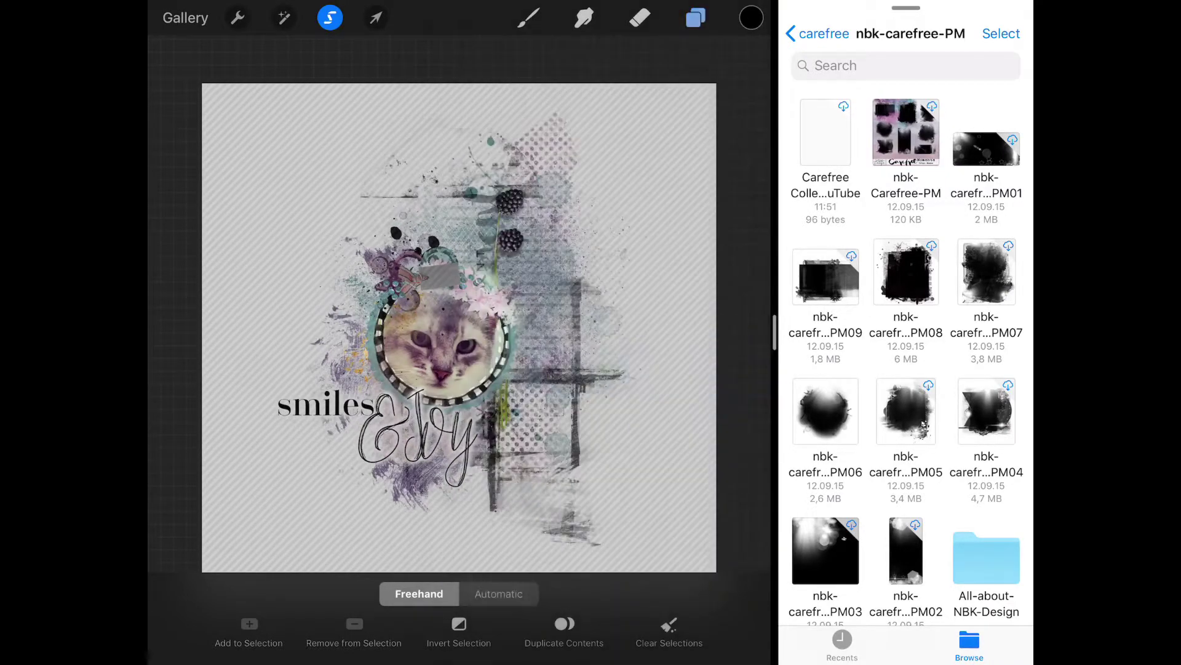
key(b)
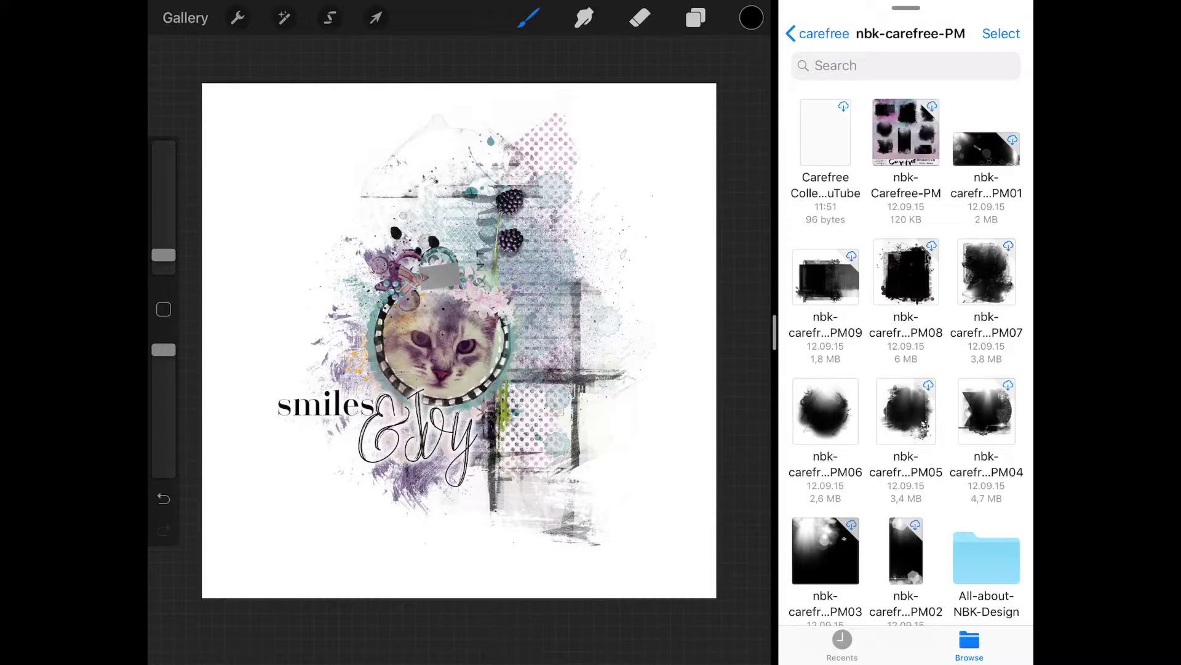
Import the bird image from the nbk-carefree-ABP-02 folder onto the canvas
click(818, 33)
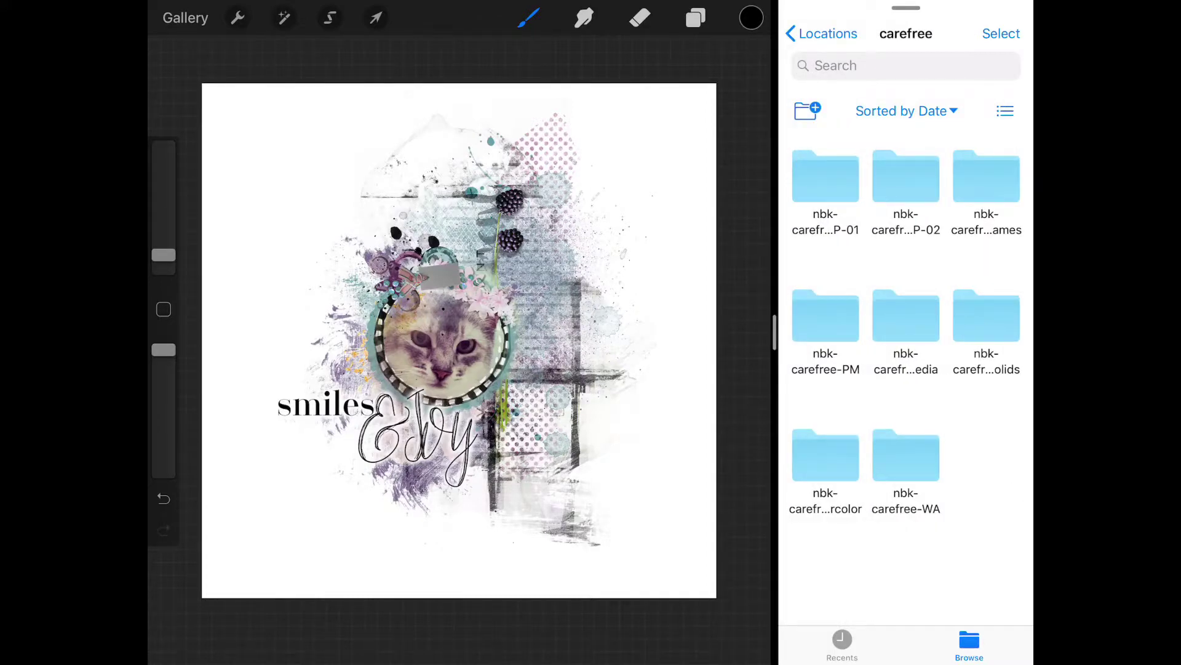
click(906, 179)
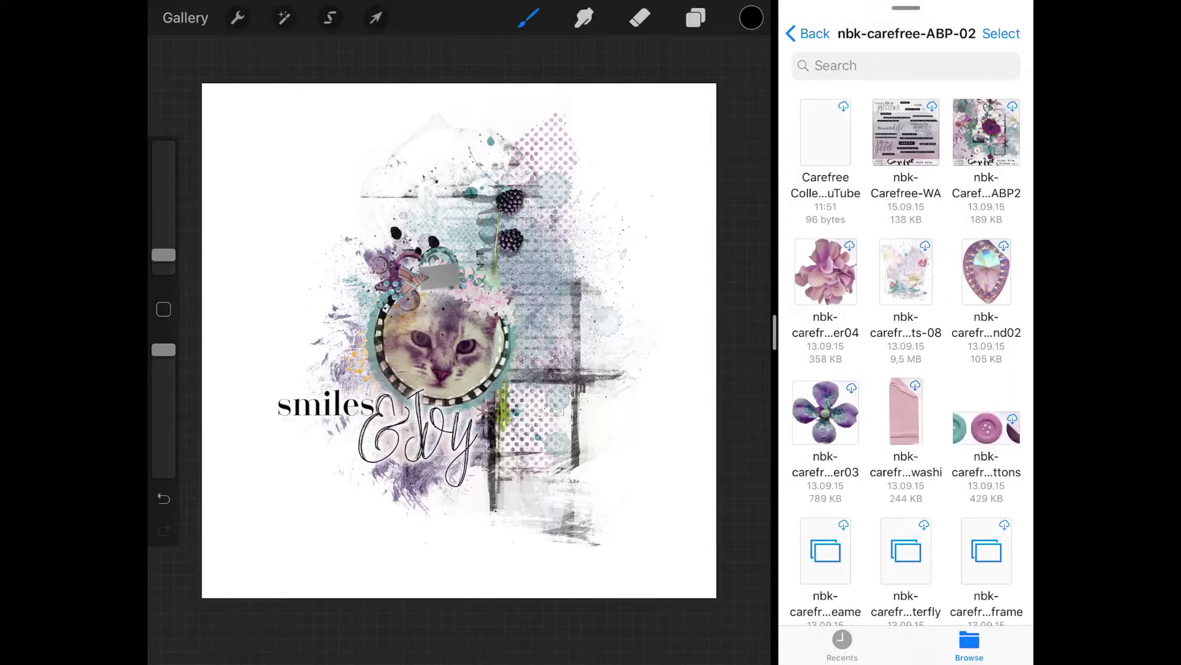
scroll(906, 369, down, 5)
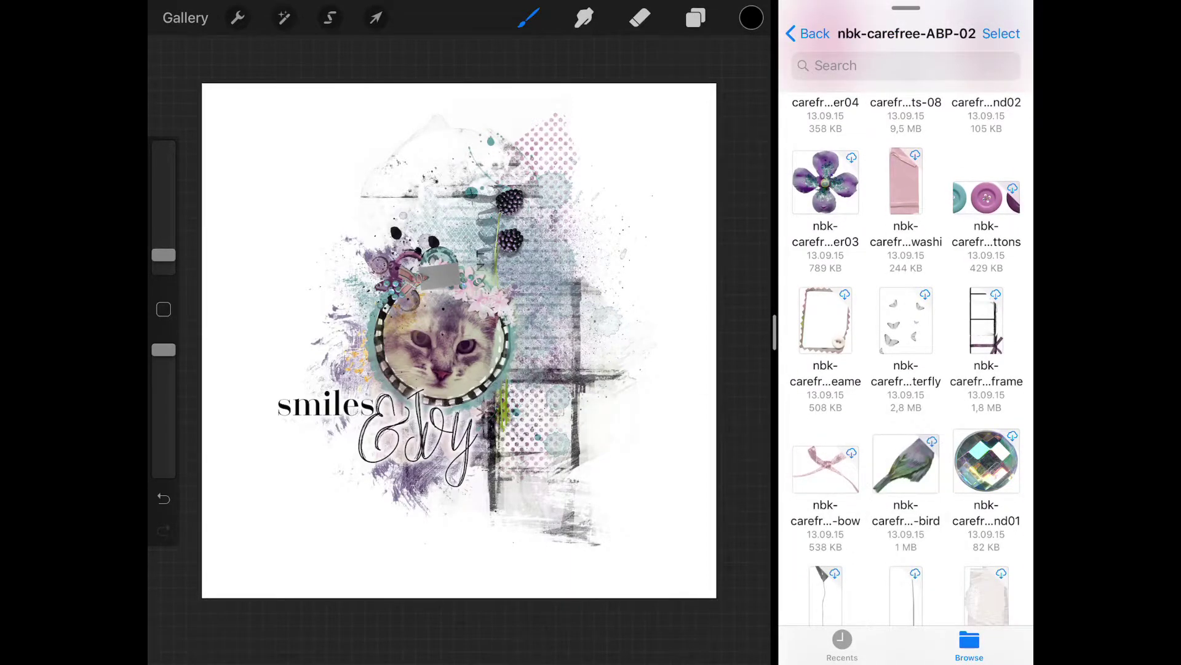
drag(906, 462, 458, 341)
Move the bird layer to the top and shrink the bird beside 'smiles'
click(695, 17)
drag(606, 372, 585, 83)
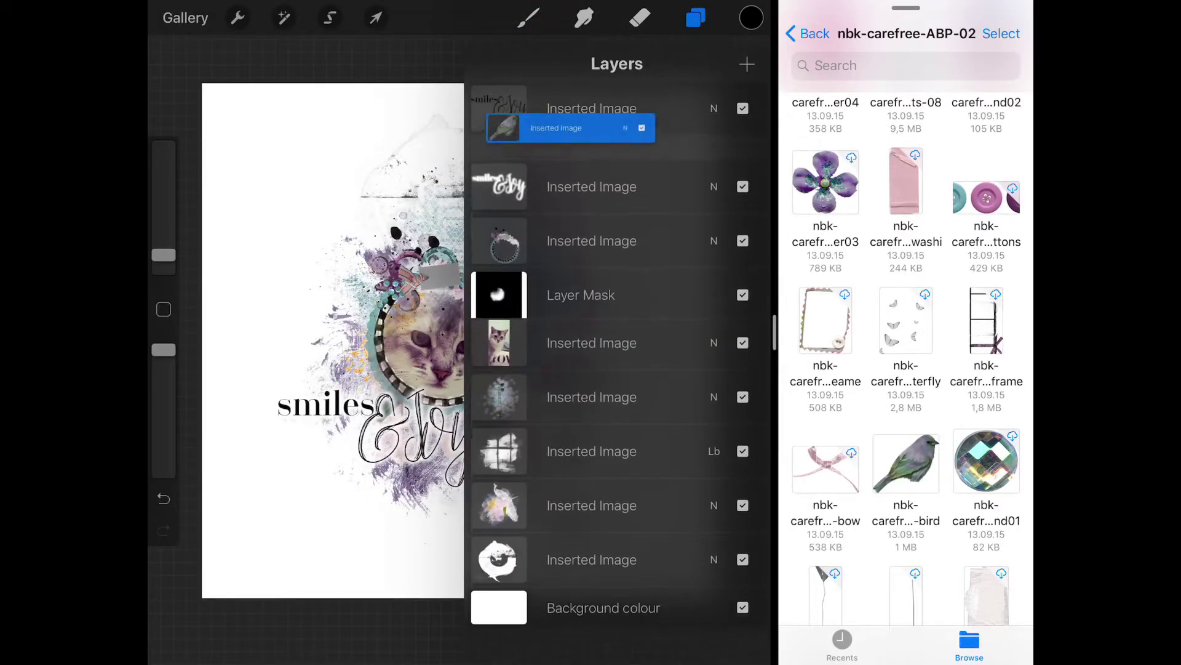
click(376, 17)
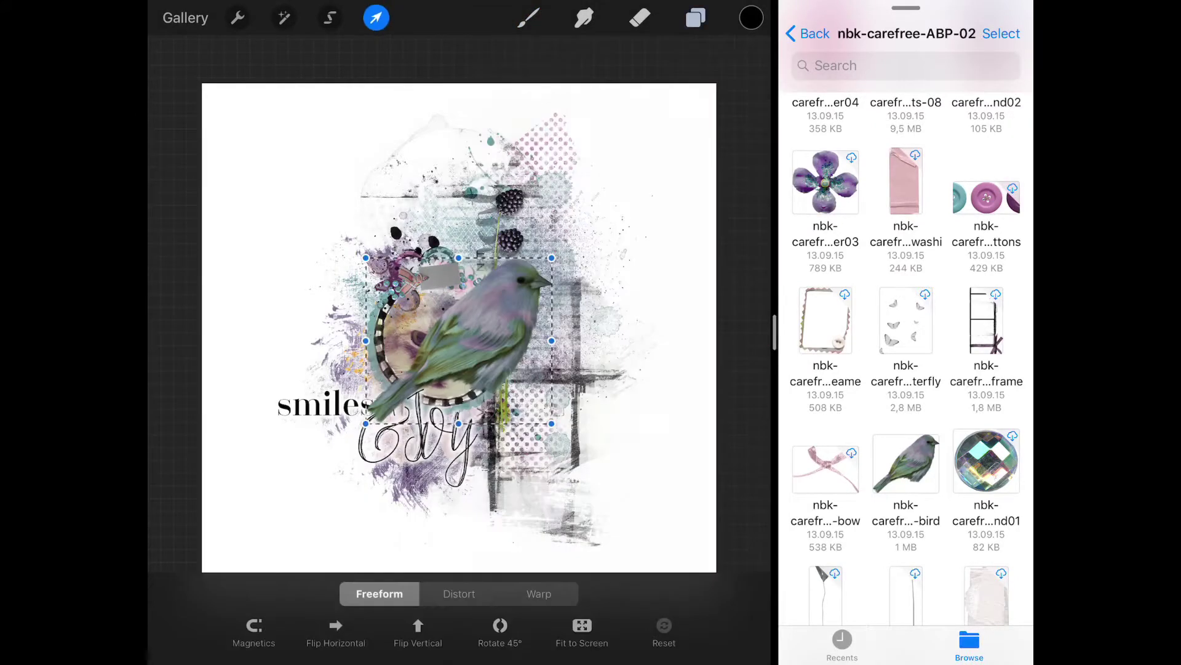
drag(552, 257, 411, 374)
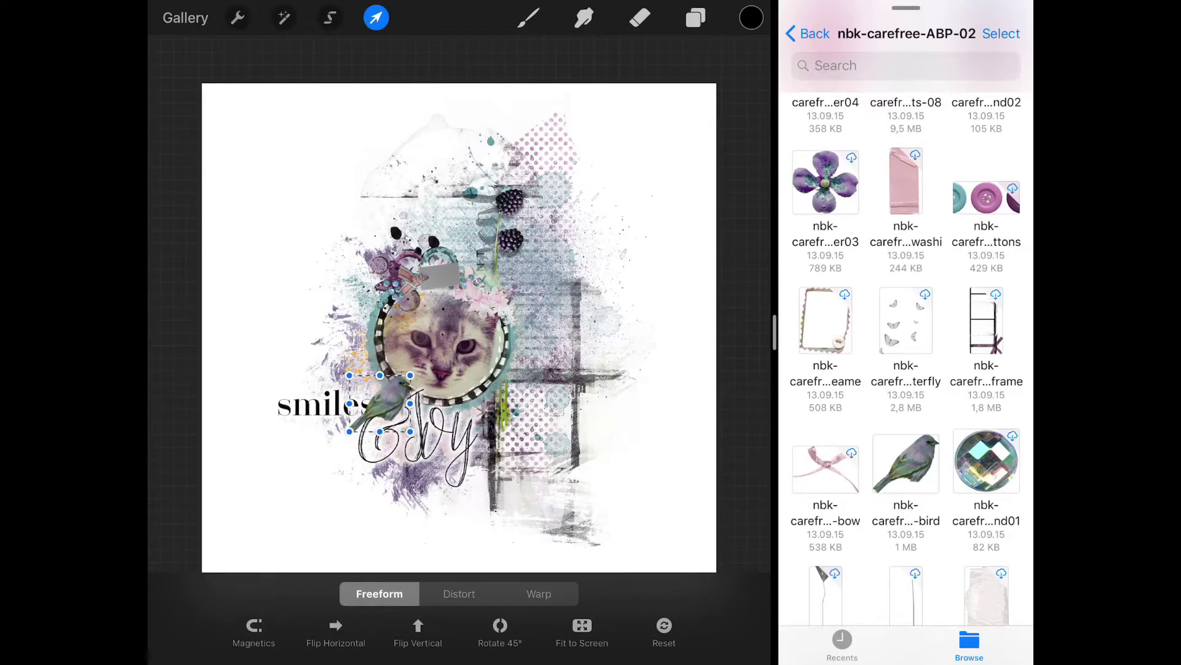
Shrink the bird, rotate it more upright, and perch it on top of 'smiles'
click(528, 18)
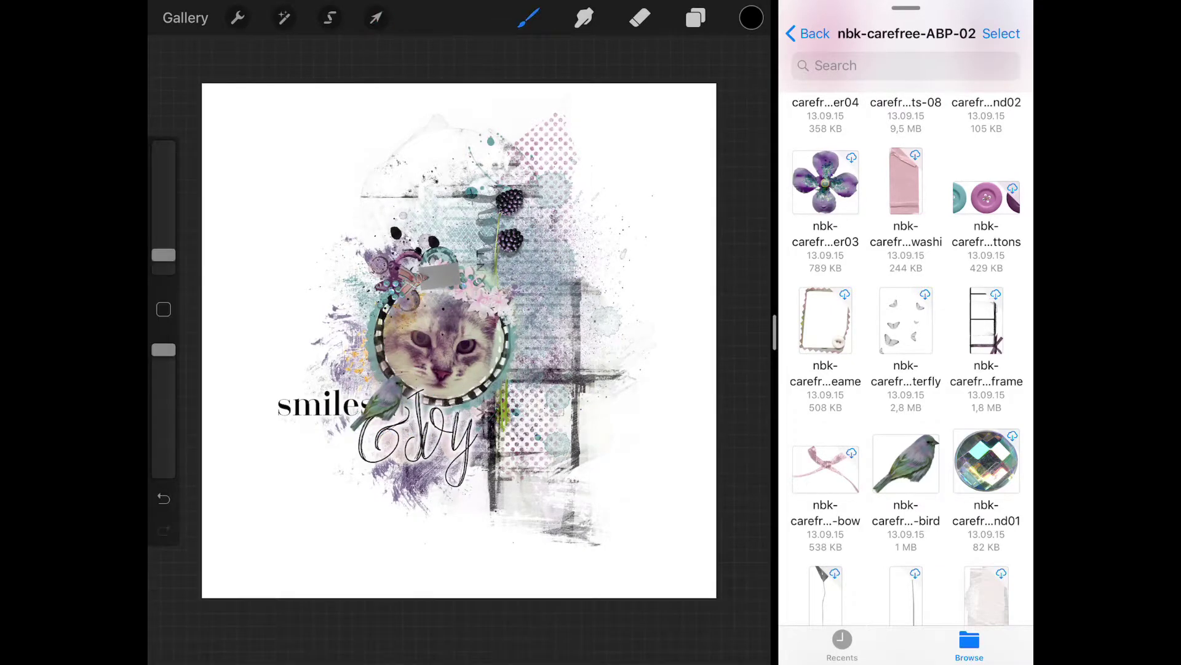
scroll(459, 340, up, 5)
click(376, 17)
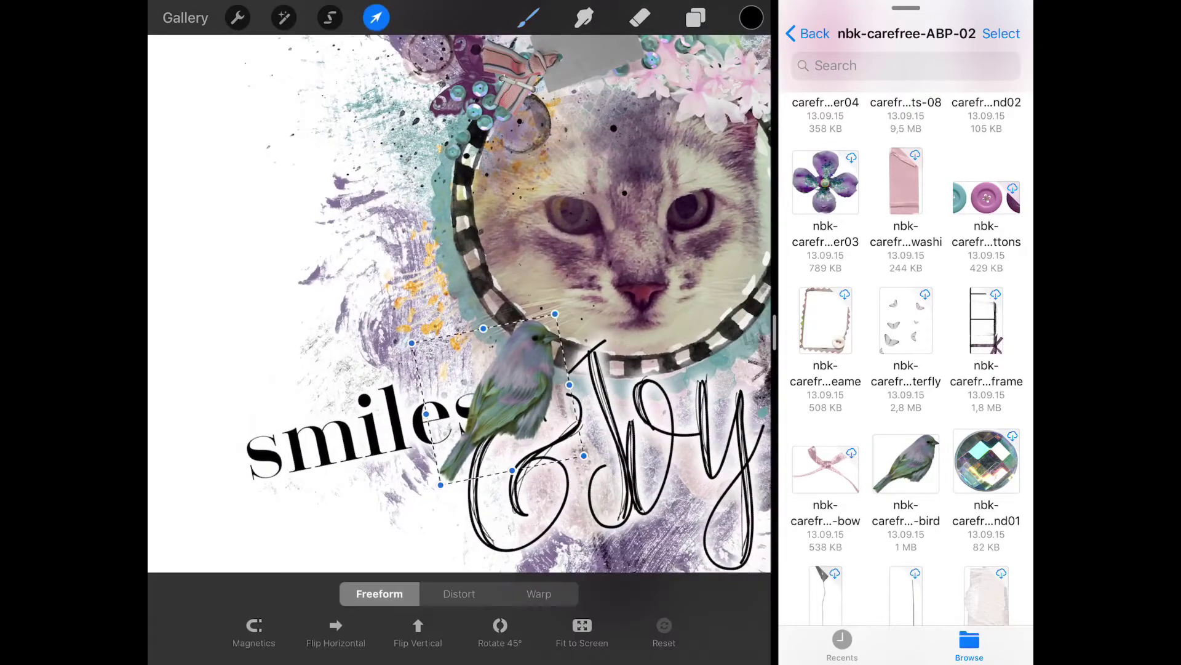
mouse_move(487, 400)
mouse_down()
mouse_move(351, 310)
mouse_move(341, 363)
mouse_up()
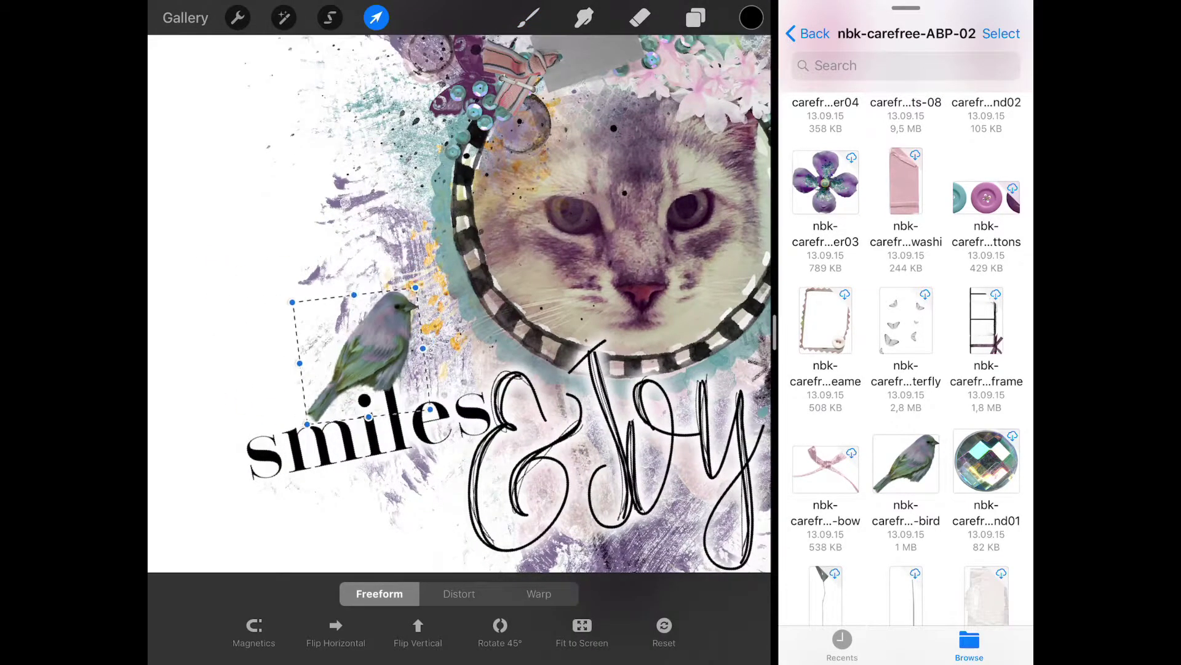
drag(402, 300, 372, 348)
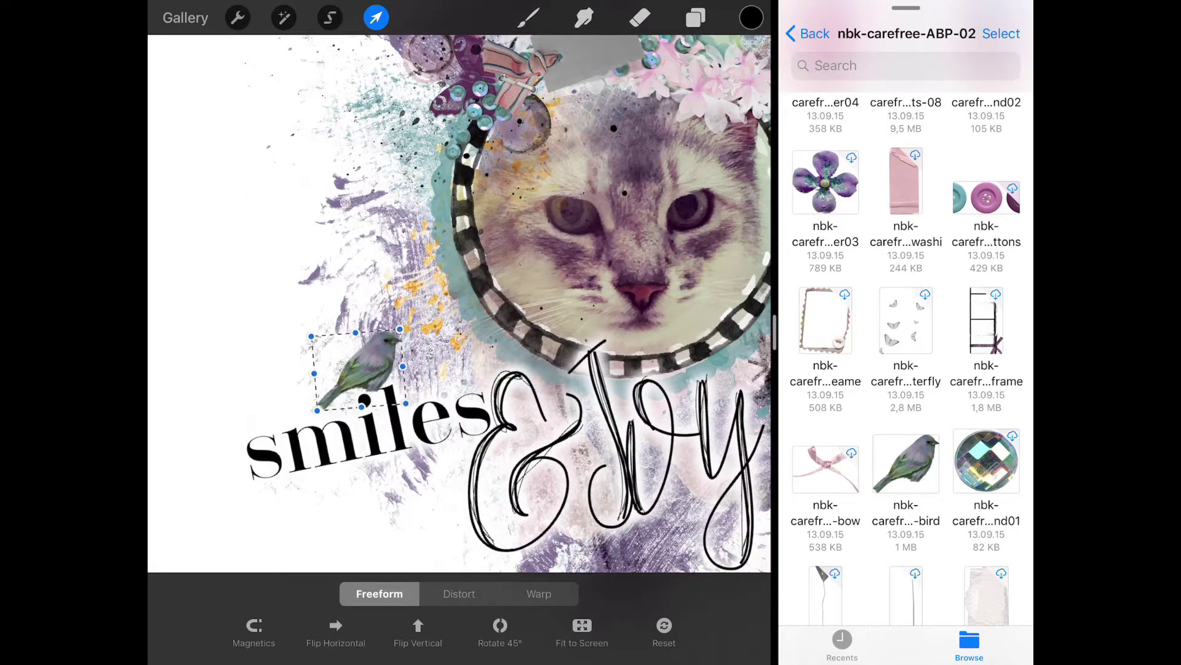
click(528, 18)
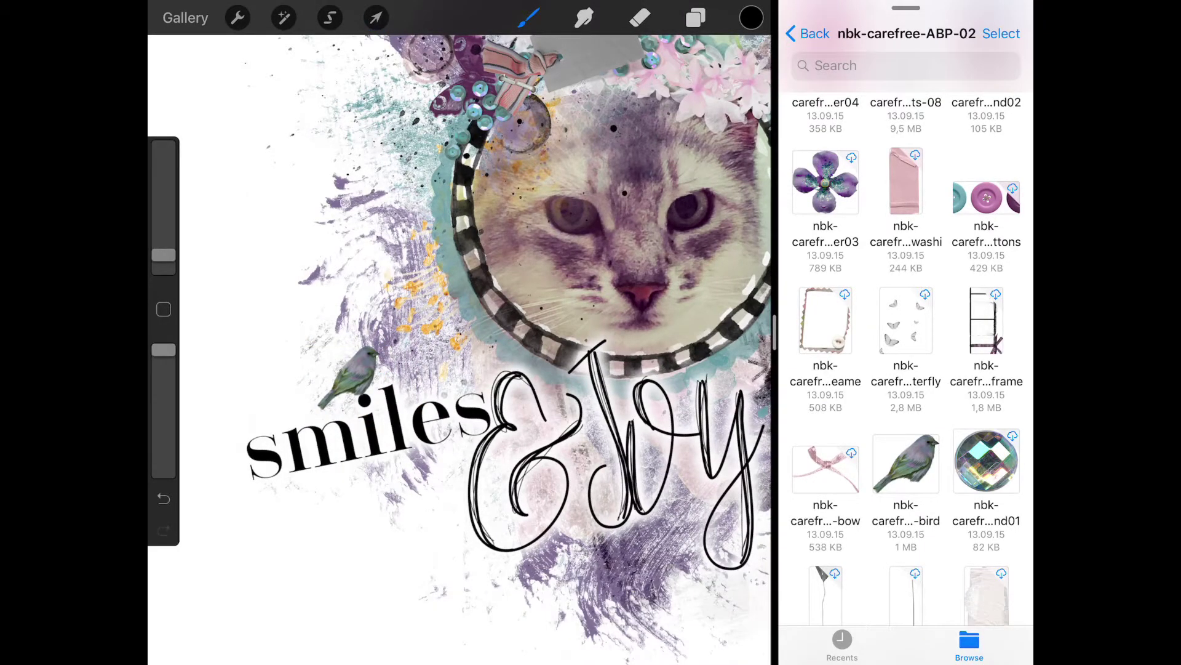
click(376, 17)
drag(343, 378, 378, 368)
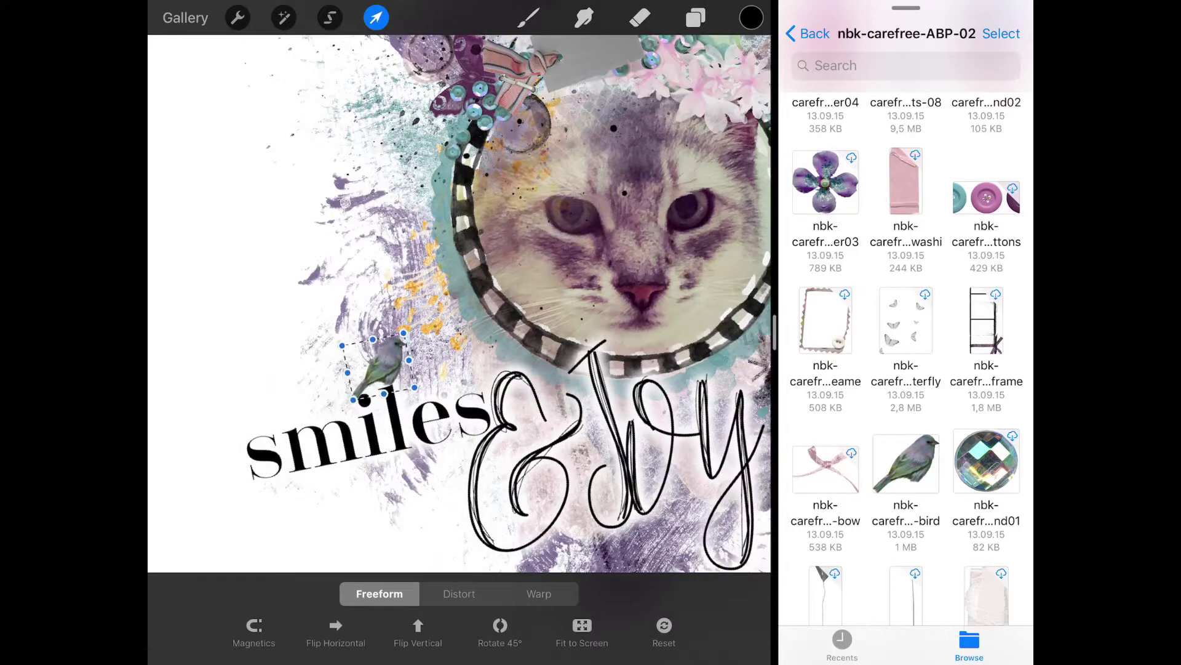
click(528, 17)
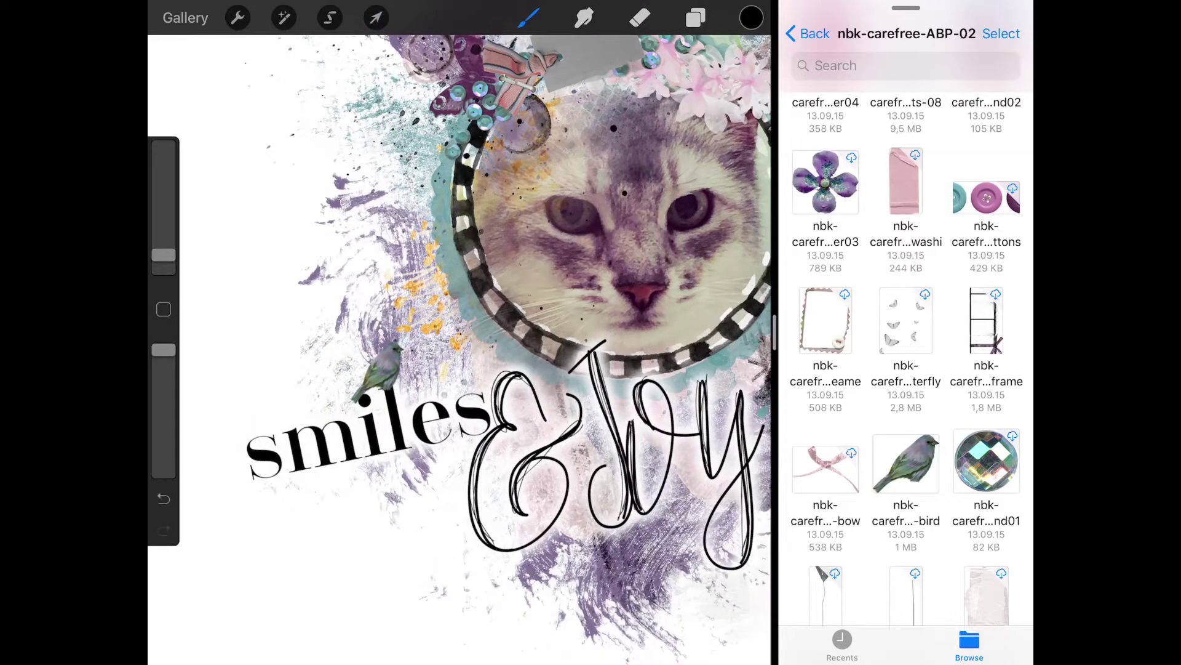
Find the scatter file in the Files list and dismiss the rename prompt
scroll(461, 332, down, 3)
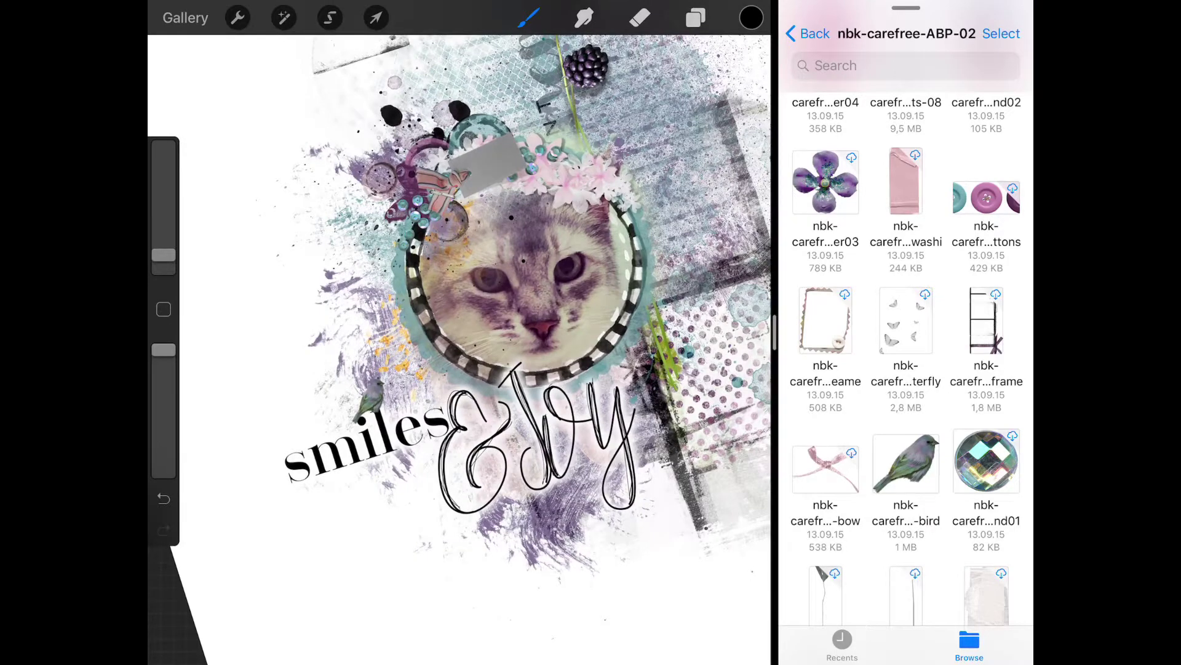
scroll(906, 370, up, 3)
scroll(906, 369, down, 8)
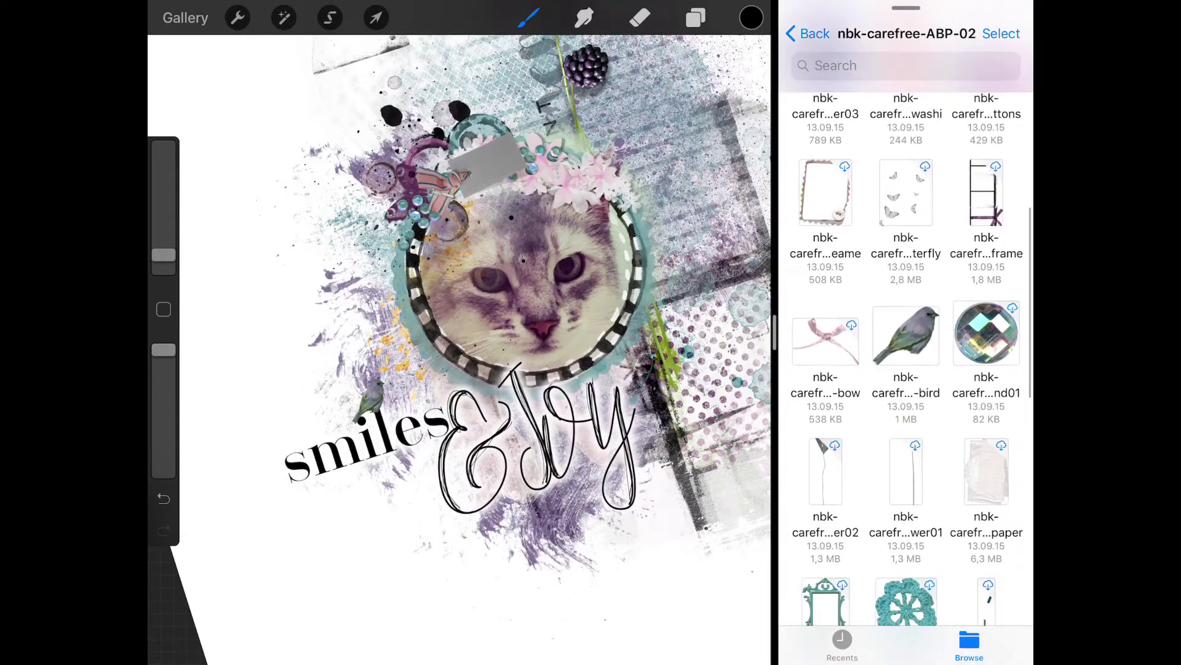
scroll(906, 369, down, 3)
scroll(906, 369, down, 3)
scroll(906, 369, down, 3)
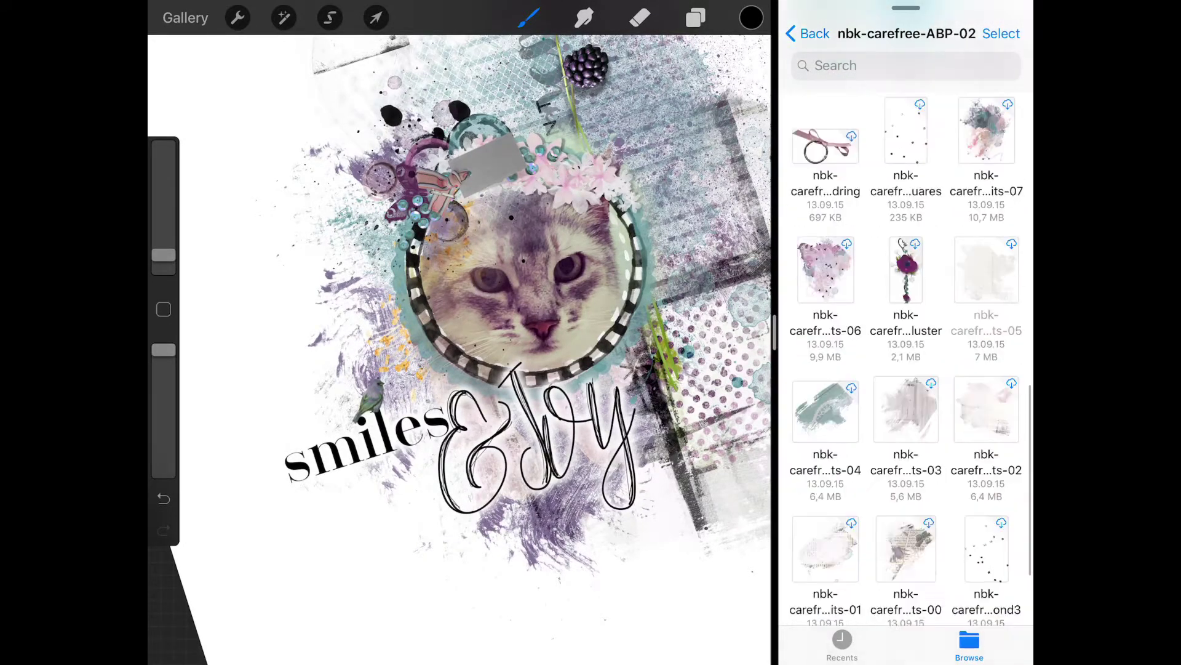
click(978, 240)
key(Return)
Rotate the dark-square scatter nearly level over the collage and commit it
scroll(905, 370, down, 3)
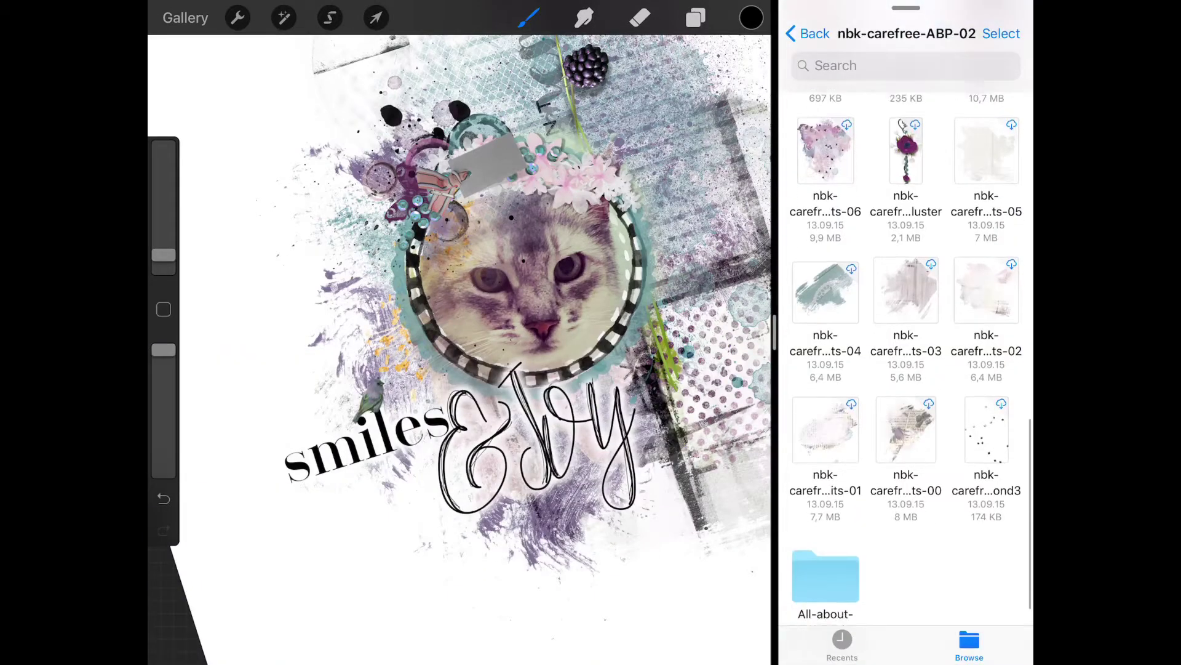
scroll(906, 369, down, 1)
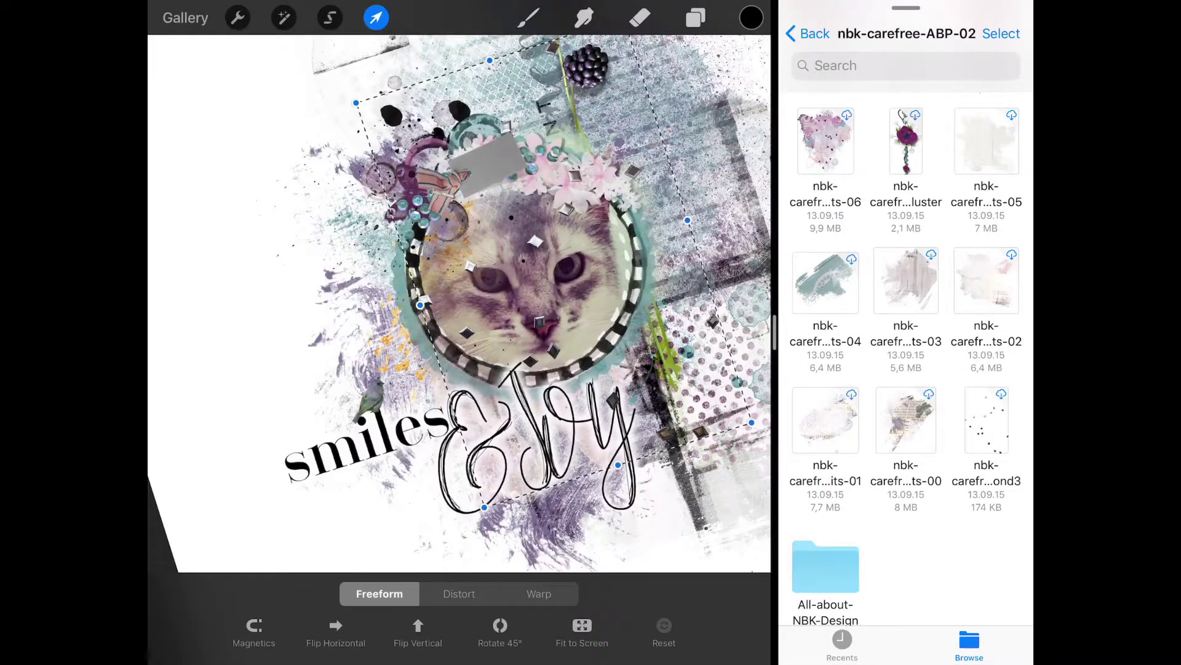
drag(600, 271, 670, 219)
key(b)
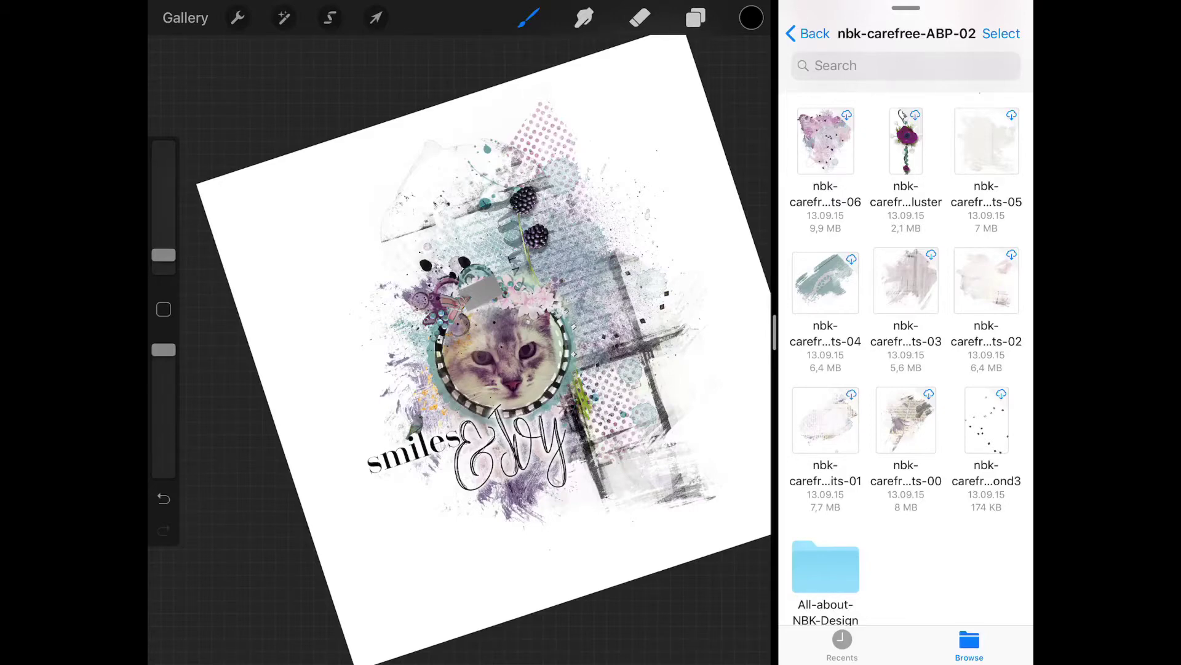
scroll(474, 330, down, 2)
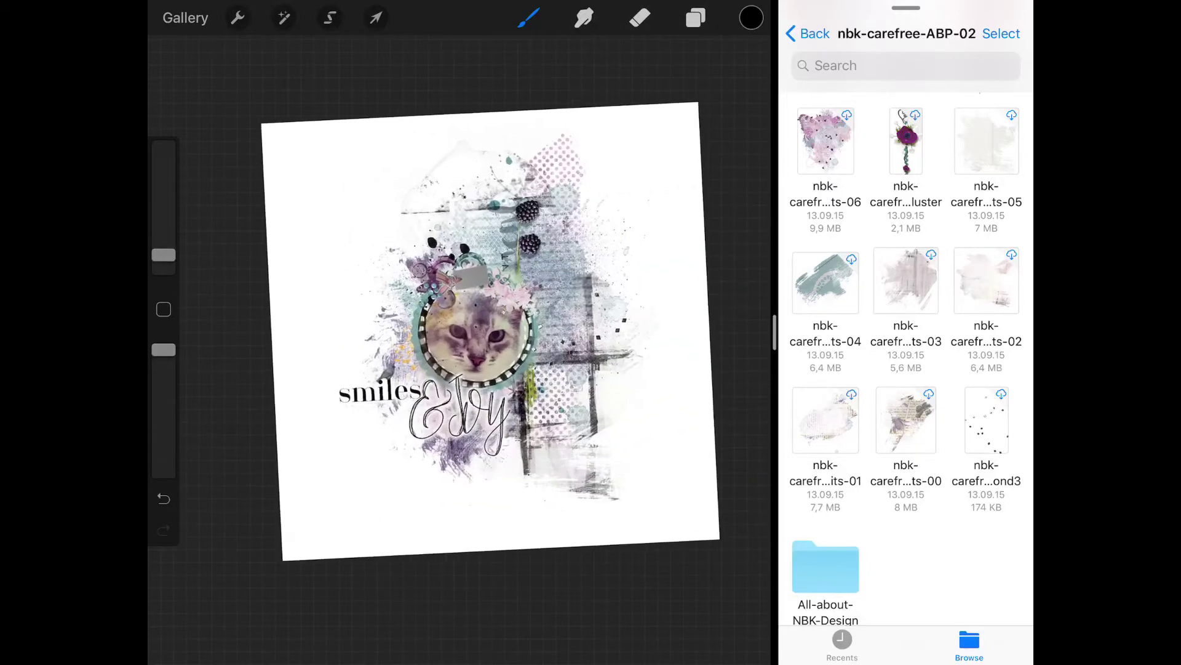
drag(591, 662, 591, 603)
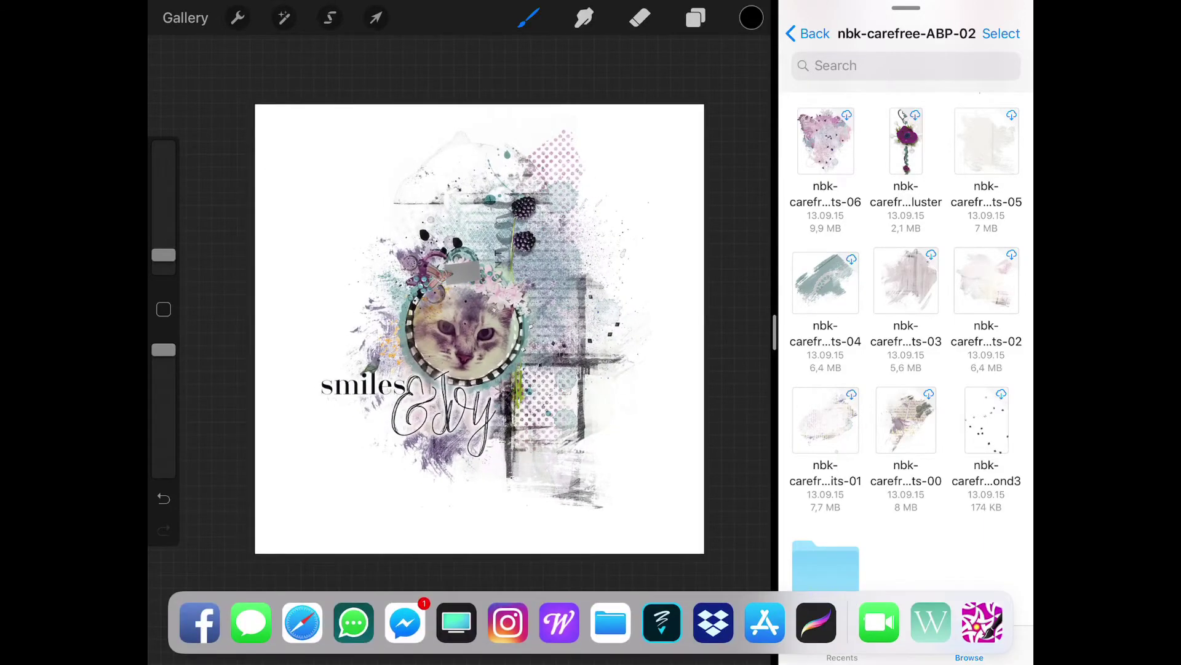